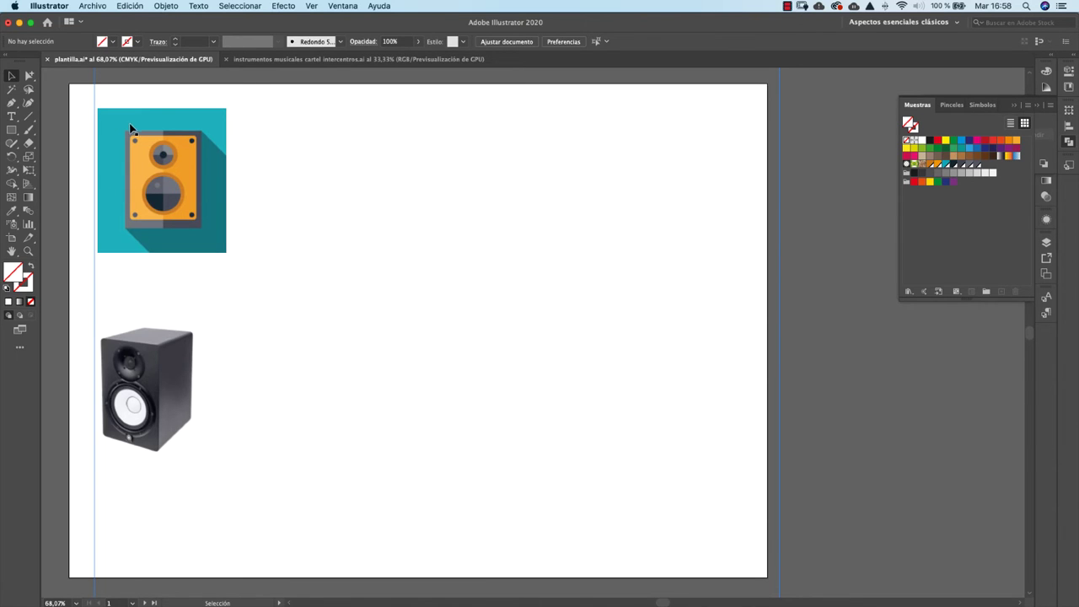
Draw a blue-outlined, unfilled square about 9.65 mm wide beside the orange speaker illustration and duplicate it alongside for a colour palette.
left_click(12, 130)
left_click(126, 44)
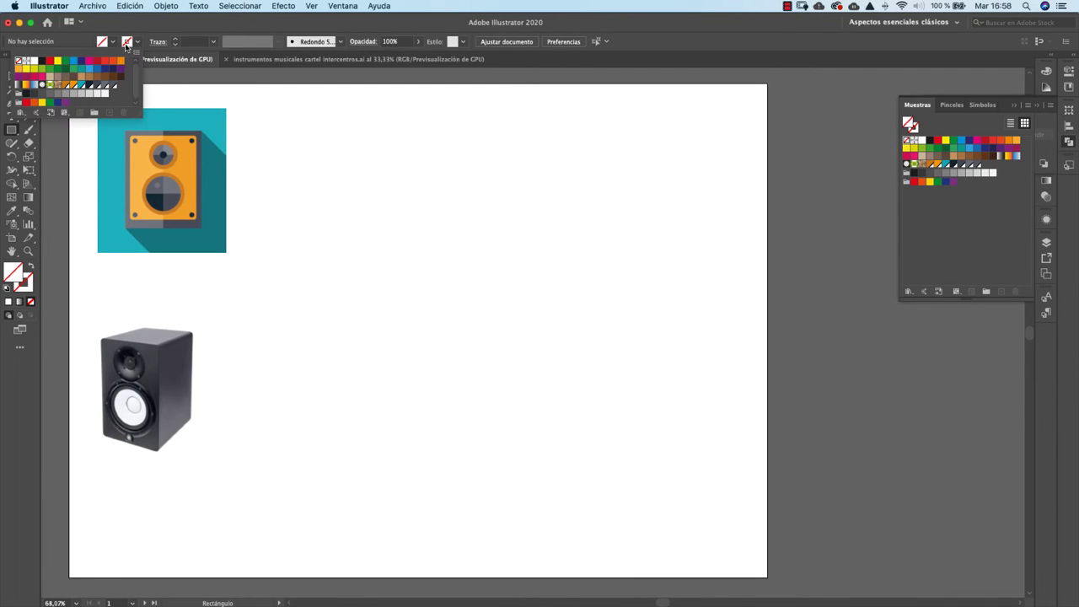
left_click(74, 65)
left_click(294, 112)
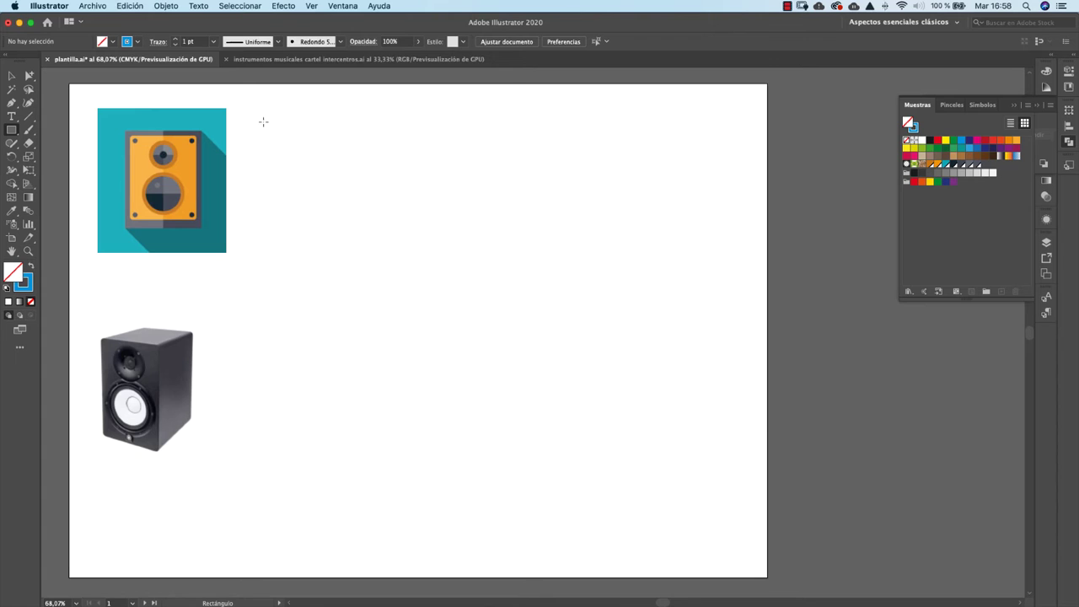
left_click_drag(262, 123, 277, 136)
left_click(11, 76)
left_click(330, 114)
left_click_drag(279, 131, 298, 131)
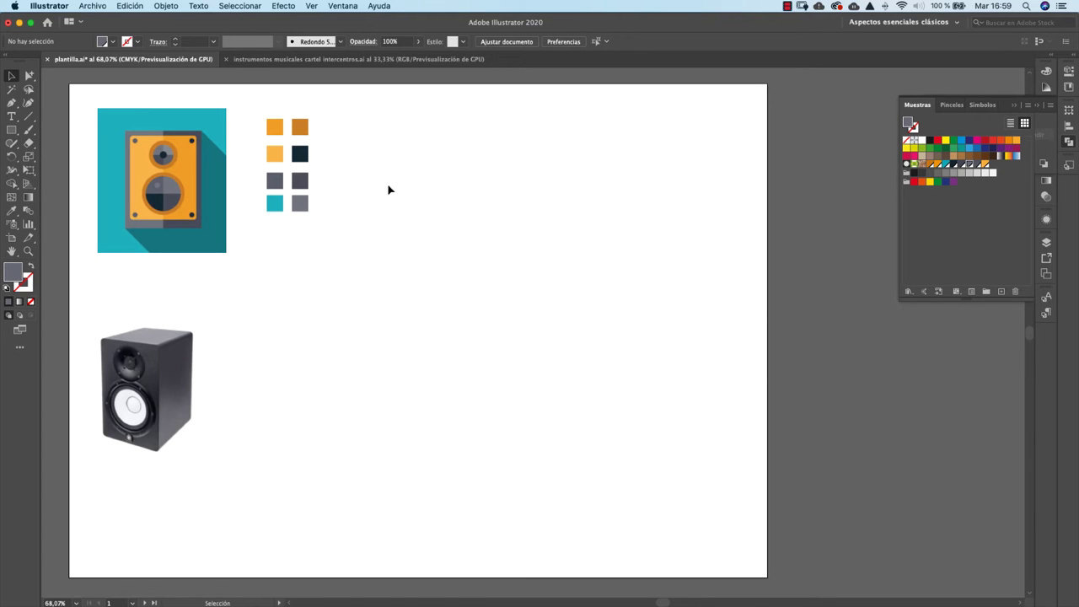
Create a colour group named "altavoz" from the eight palette squares, converting process colours to global and including tints.
left_click_drag(340, 106, 262, 247)
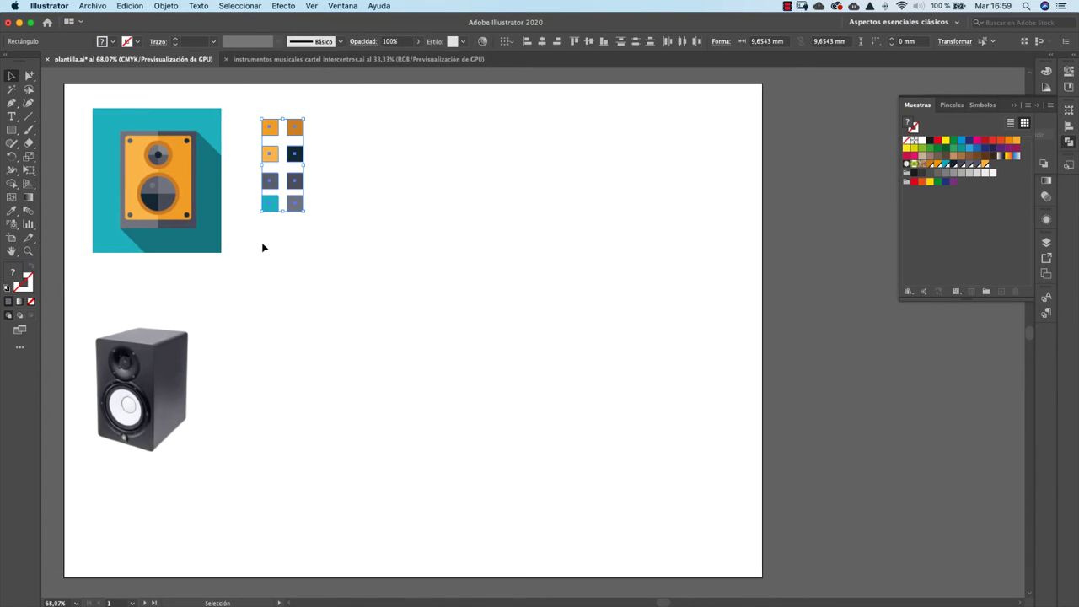
left_click(986, 292)
type("altavoz")
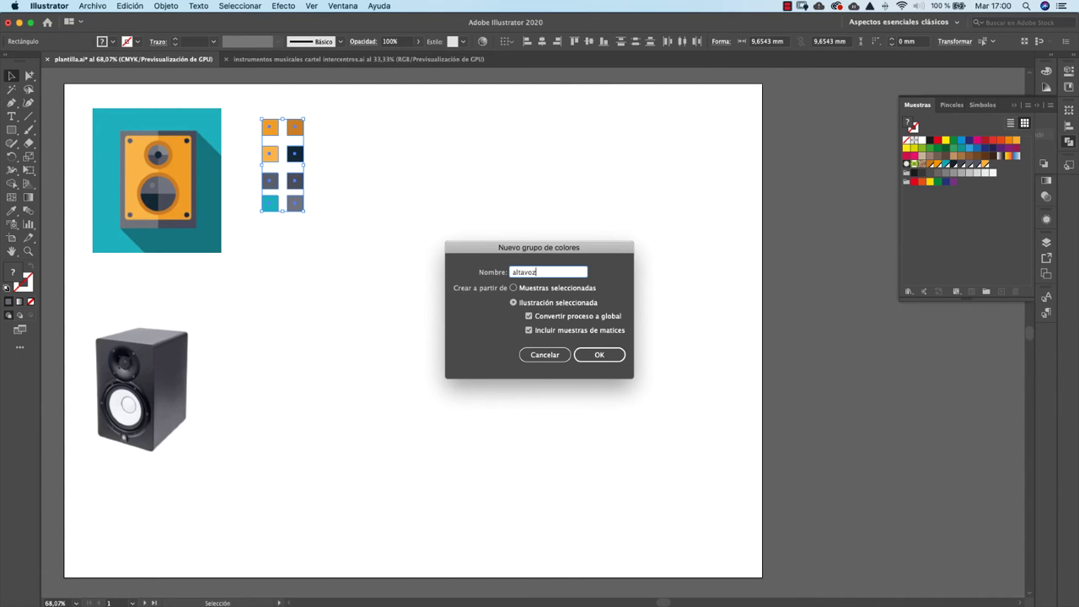
left_click(602, 355)
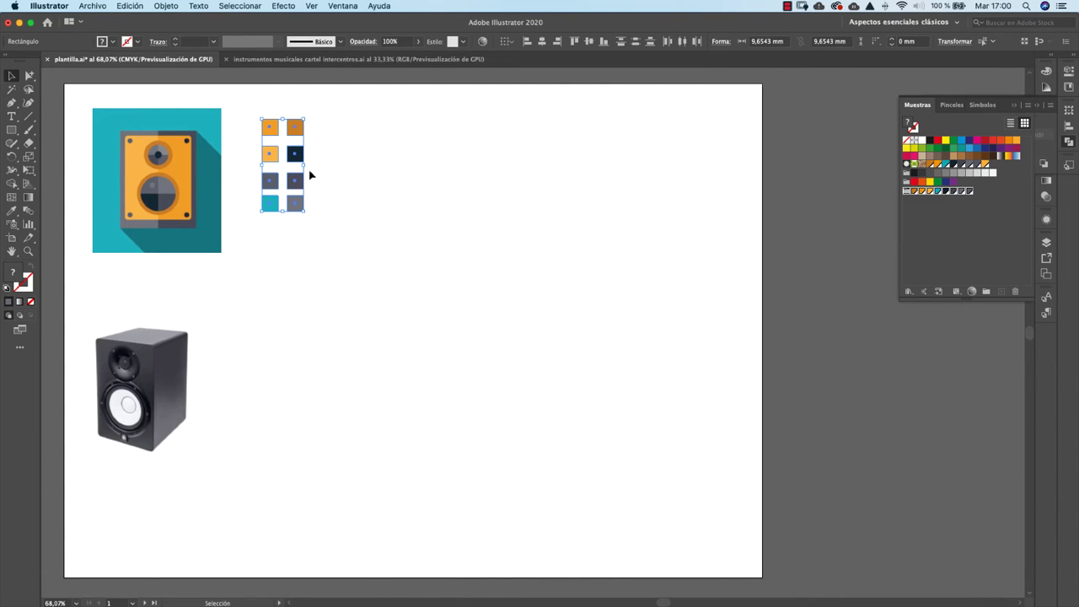
Draw a rectangle about 50 × 69 mm beside the palette squares and fill it with the dark grey from the altavoz group.
left_click(11, 129)
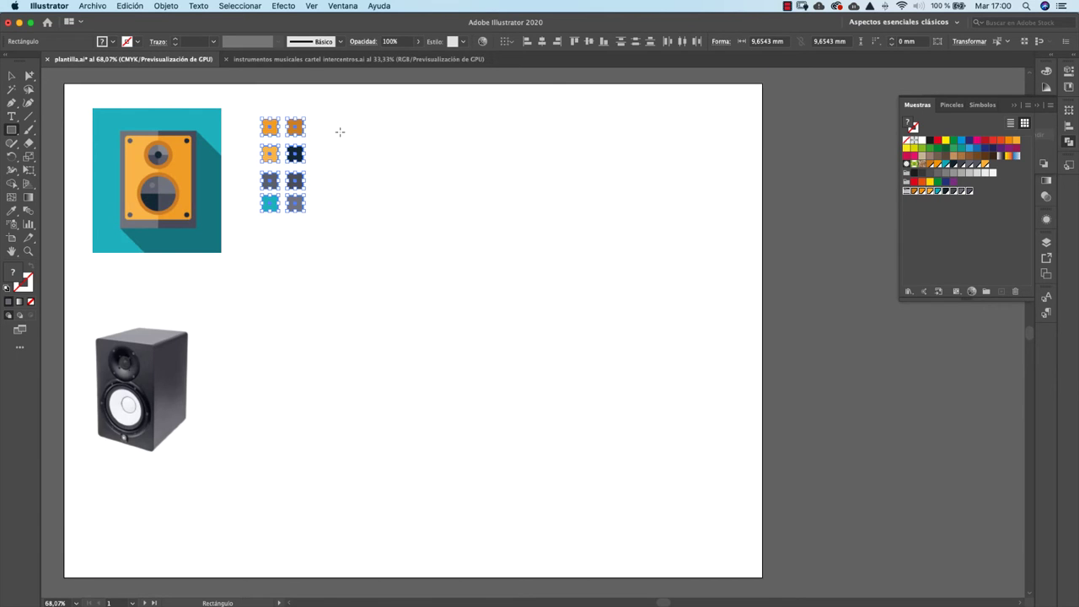
left_click_drag(339, 132, 423, 247)
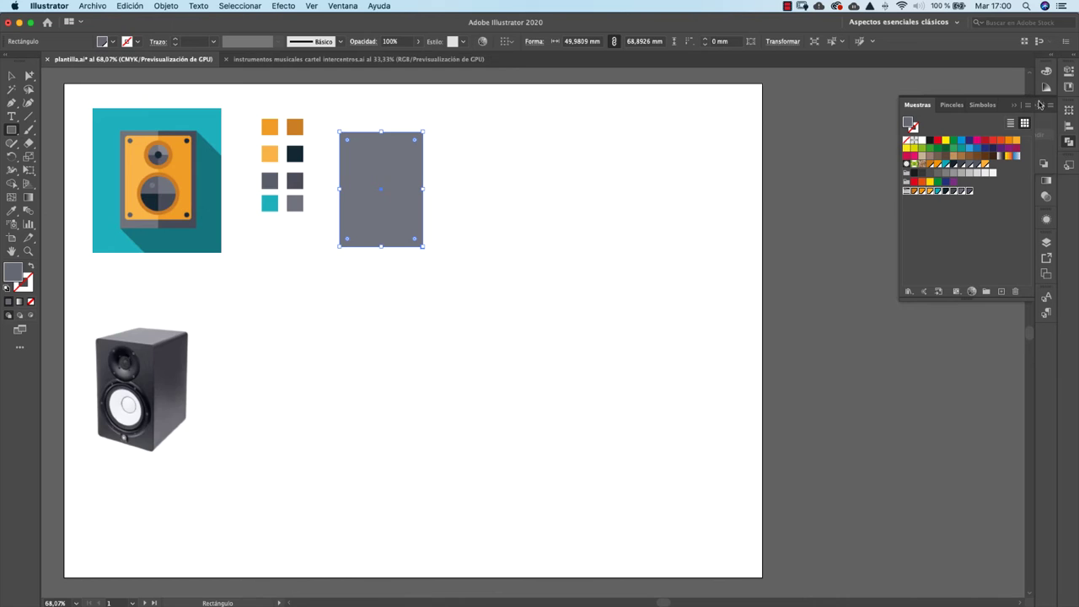
left_click(953, 192)
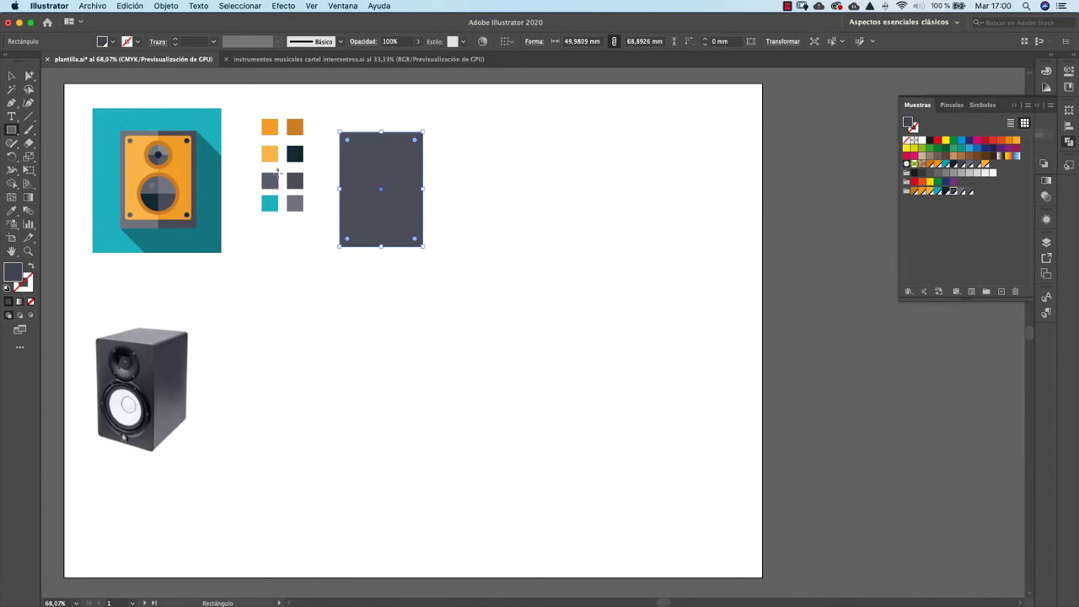
left_click(13, 77)
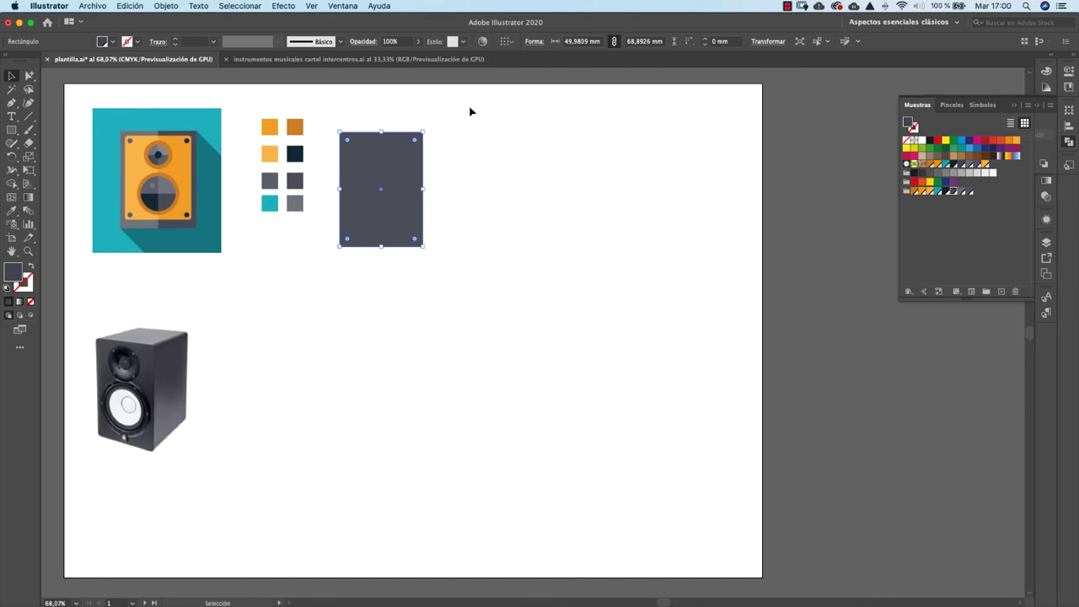
left_click(437, 113)
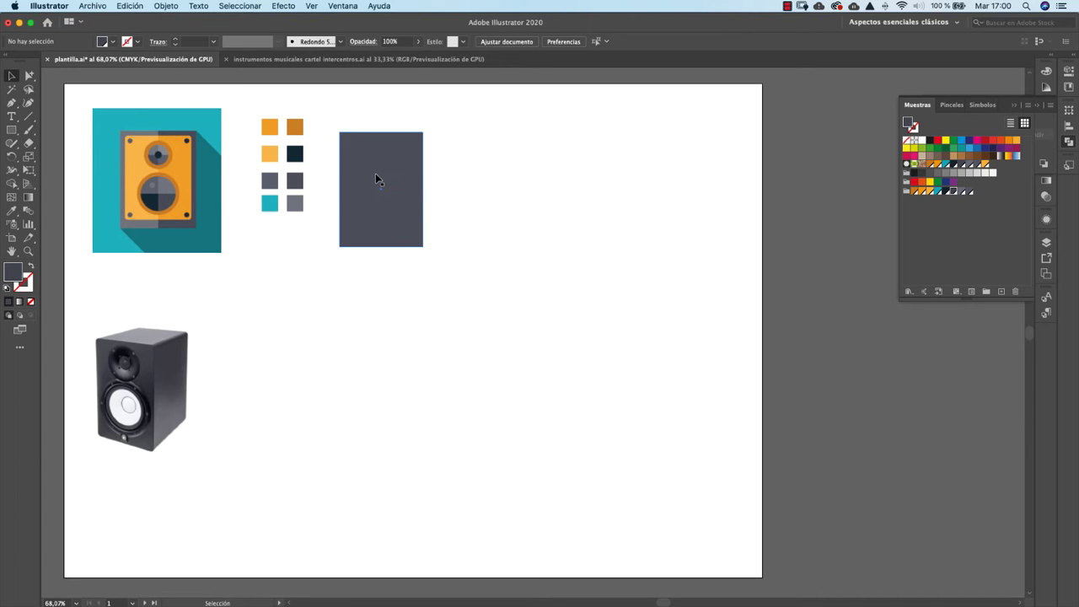
Duplicate the dark grey rectangle beside it, scale the copy to about 45.2 × 62.3 mm, and fill it with the altavoz orange.
left_click_drag(376, 178, 501, 180)
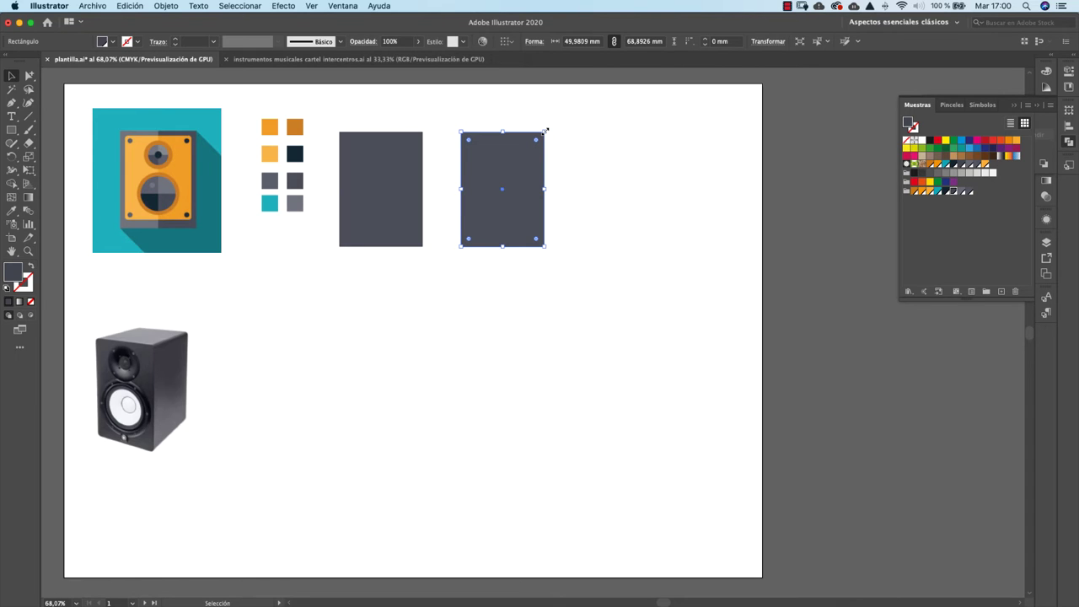
left_click_drag(545, 131, 537, 138)
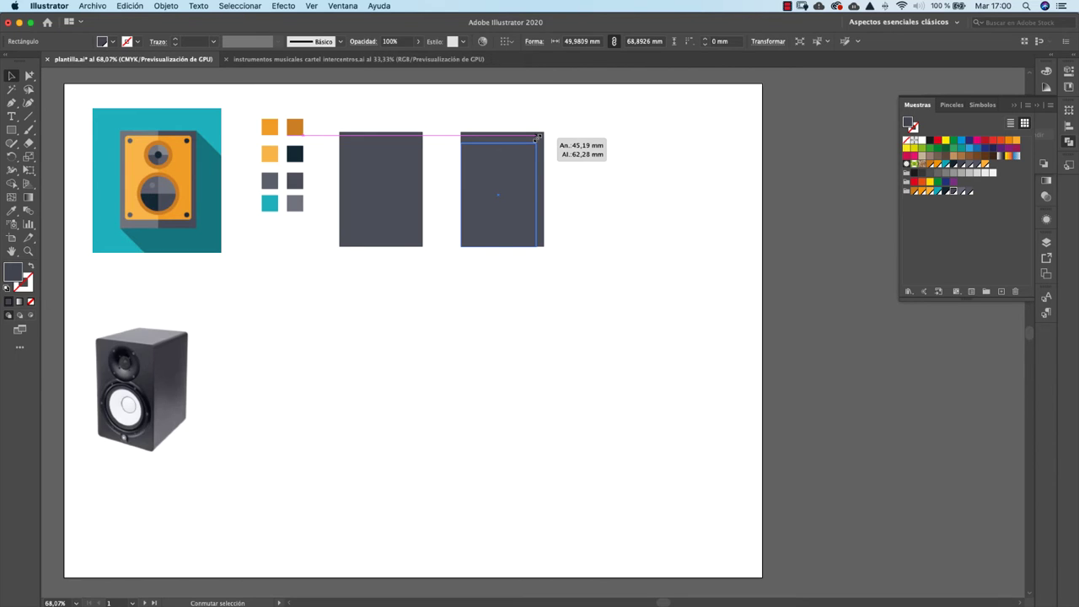
left_click_drag(537, 138, 536, 139)
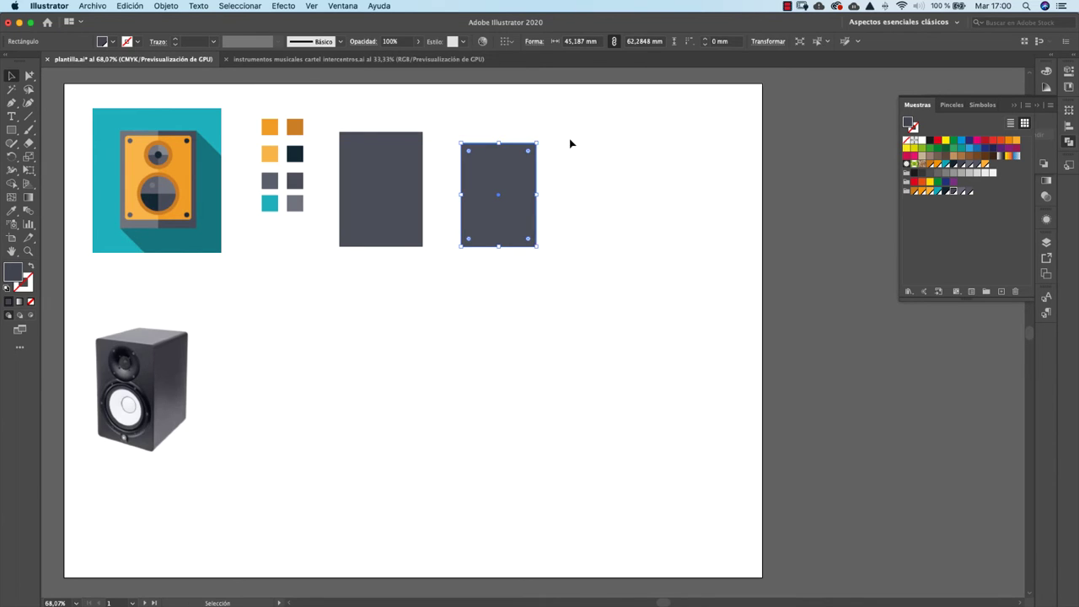
left_click(547, 157)
left_click(515, 172)
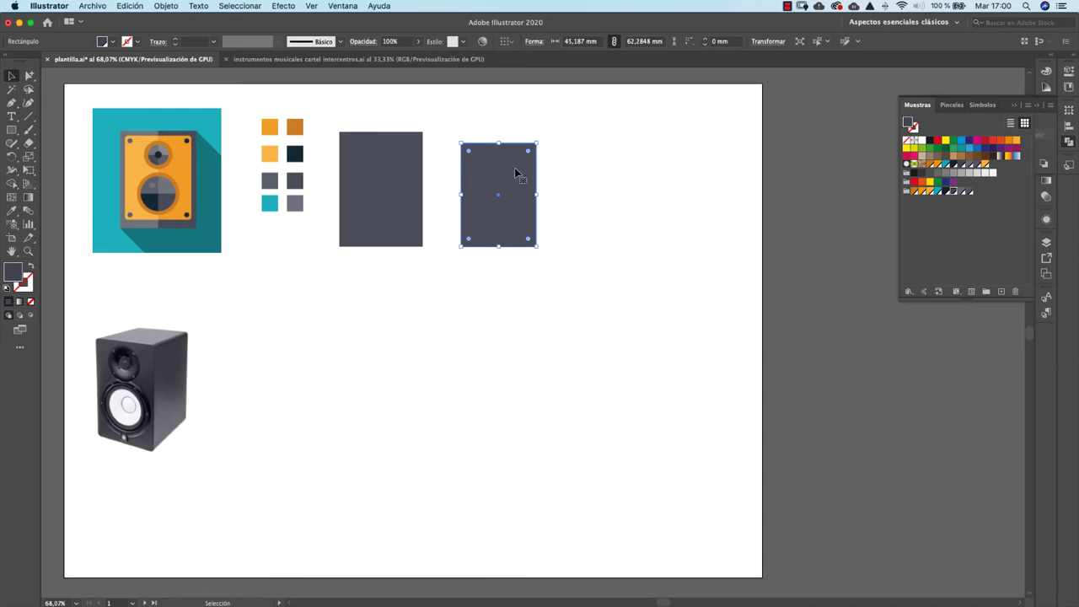
left_click(920, 193)
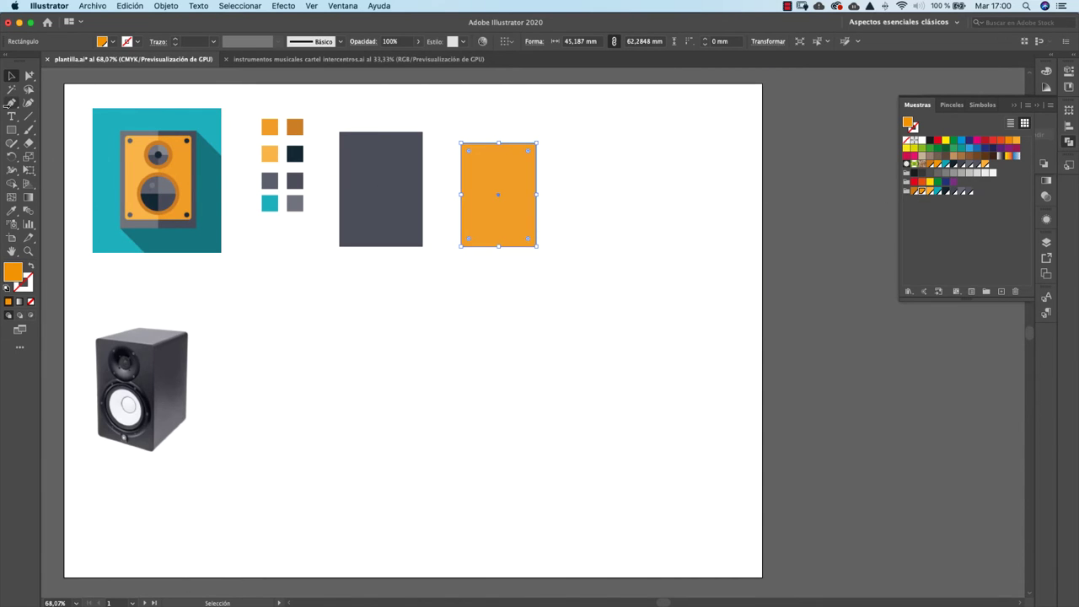
left_click(566, 118)
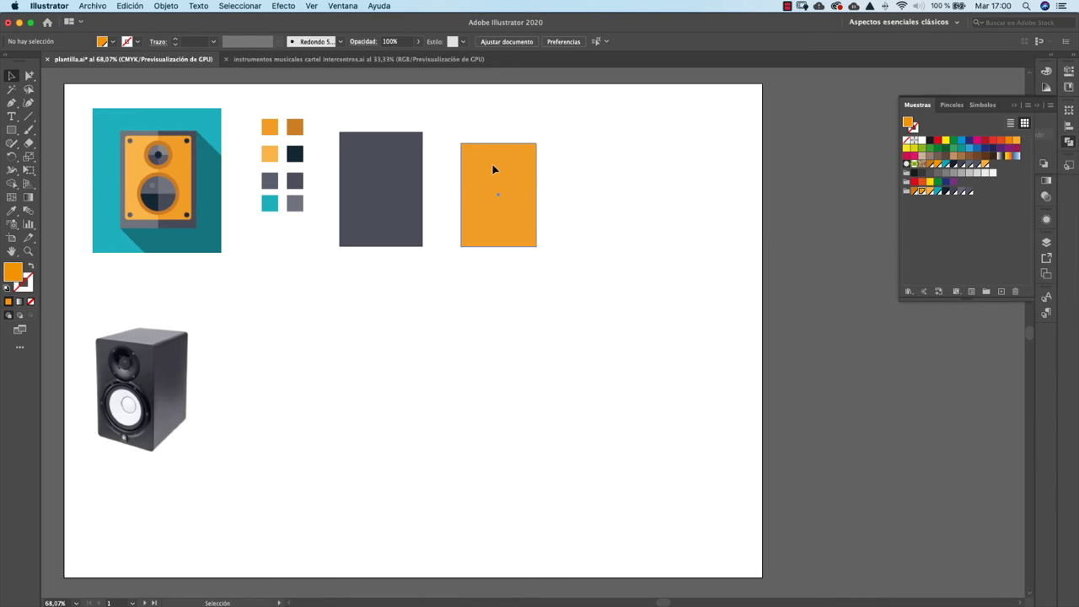
Duplicate the orange rectangle, scale the copy to about 38.9 × 53.7 mm, and swap its fill and stroke to leave an orange outline.
left_click_drag(493, 170, 582, 169)
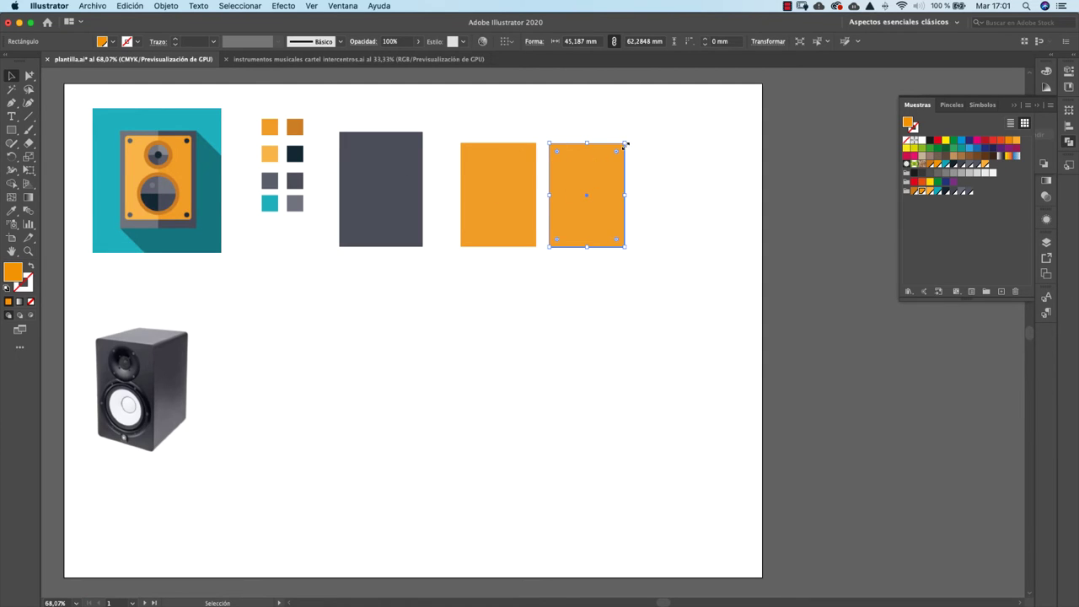
left_click_drag(625, 143, 614, 158)
key("shift+x")
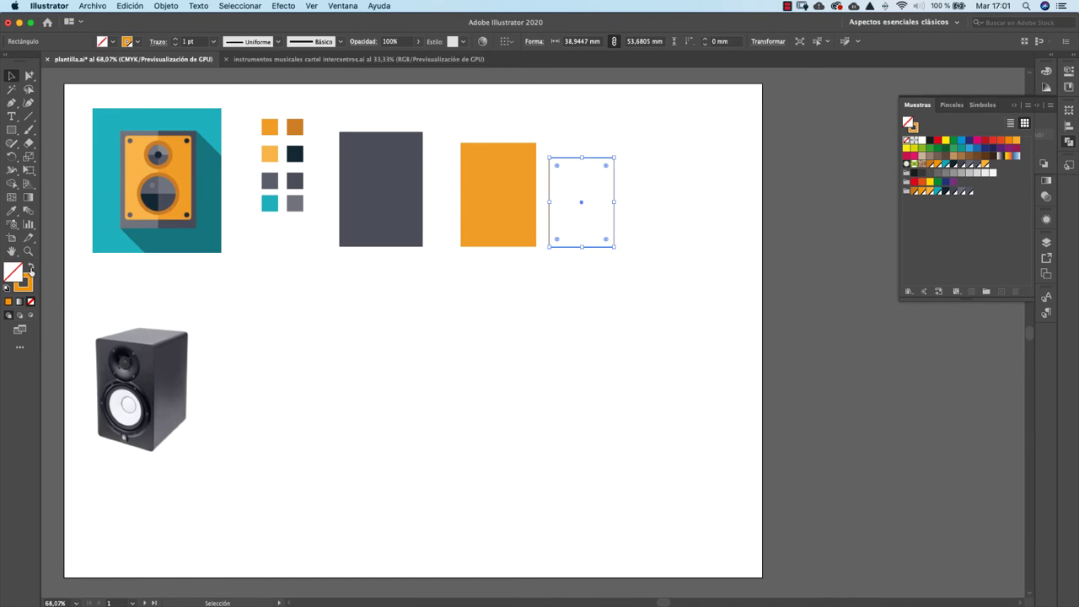
left_click(621, 155)
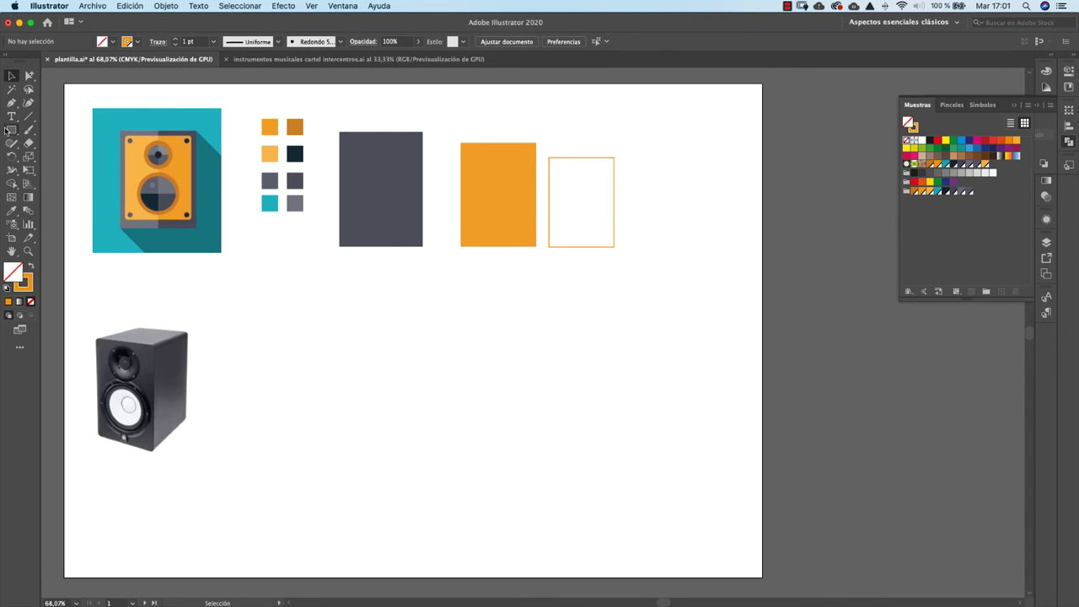
Place a dark navy circle about 4.8 mm wide in each corner of the outlined rectangle and delete the outline.
left_click_drag(11, 130, 48, 153)
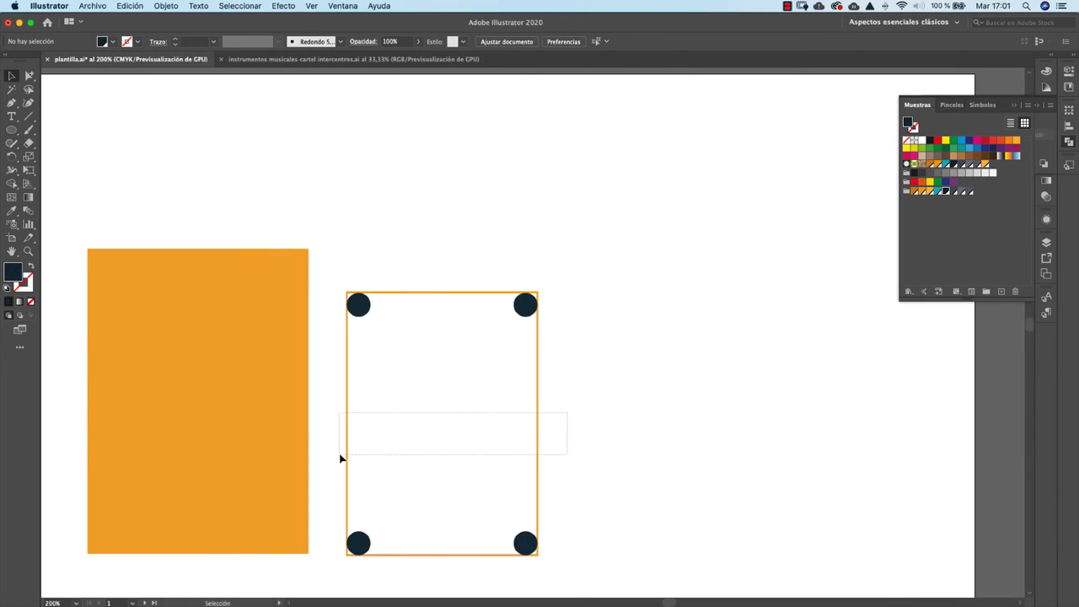
left_click_drag(341, 457, 341, 455)
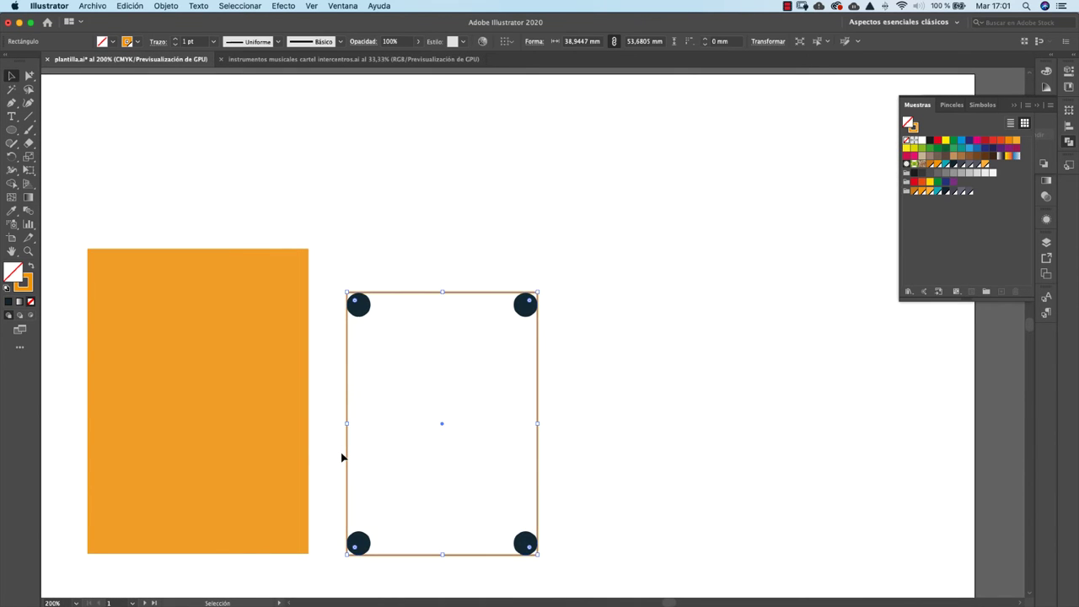
key("Delete")
Group the four dark navy circles and move the group onto the orange rectangle.
left_click_drag(569, 284, 322, 565)
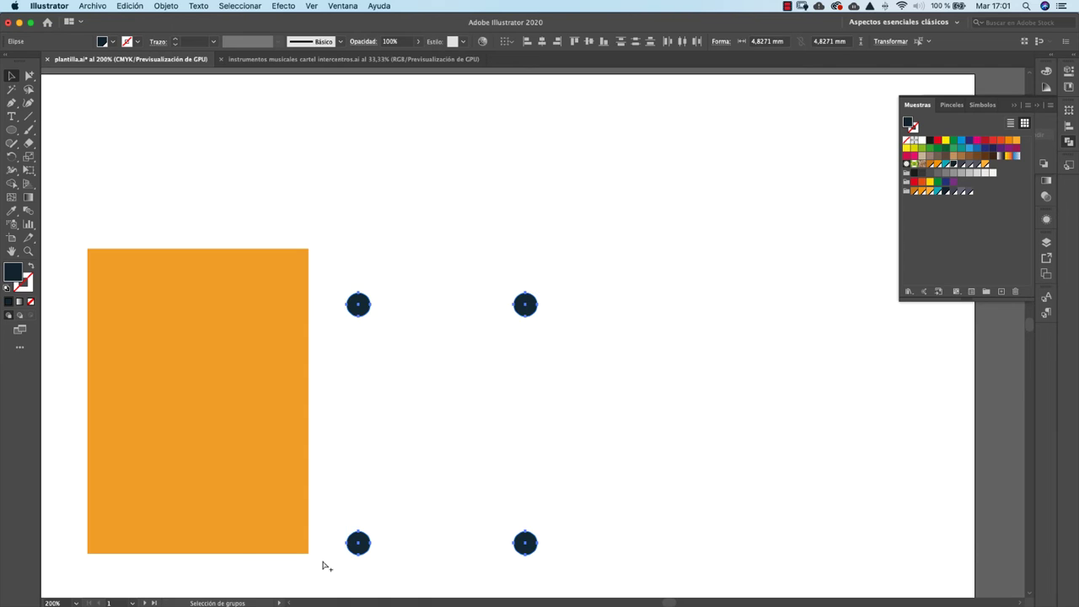
key("super+g")
left_click_drag(525, 306, 282, 277)
left_click(371, 236)
Centre the circle group and the orange rectangle on each other horizontally and vertically.
left_click_drag(371, 236, 301, 354)
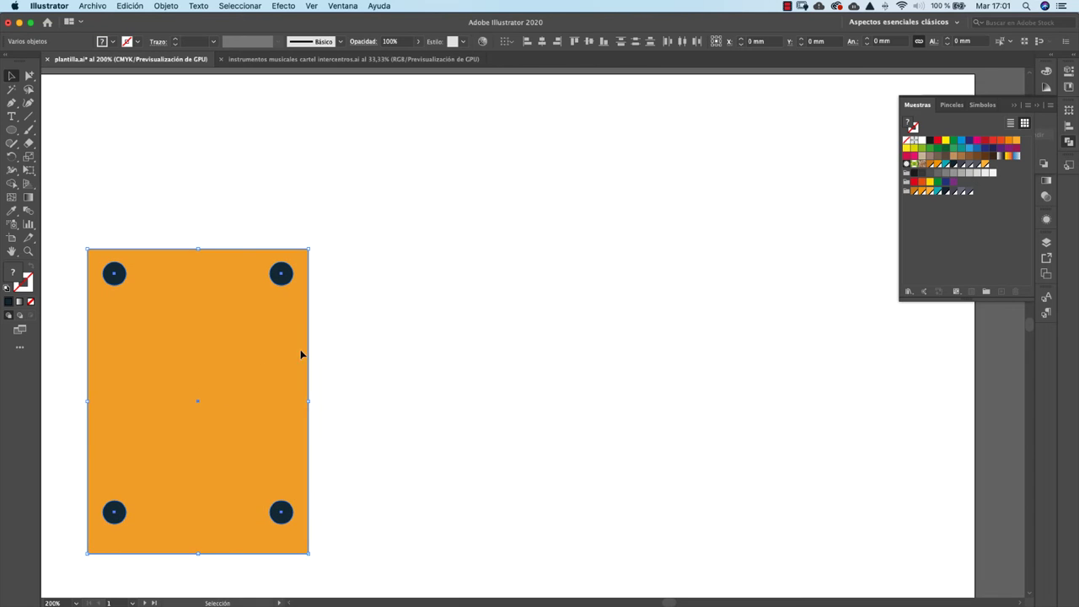
left_click(1068, 125)
left_click(1038, 200)
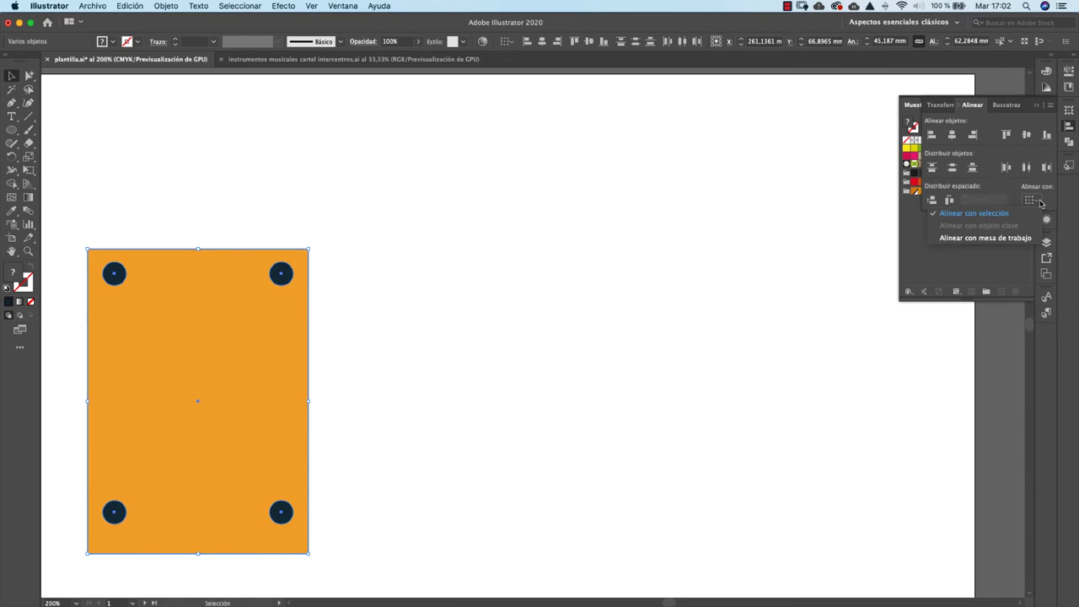
left_click(952, 140)
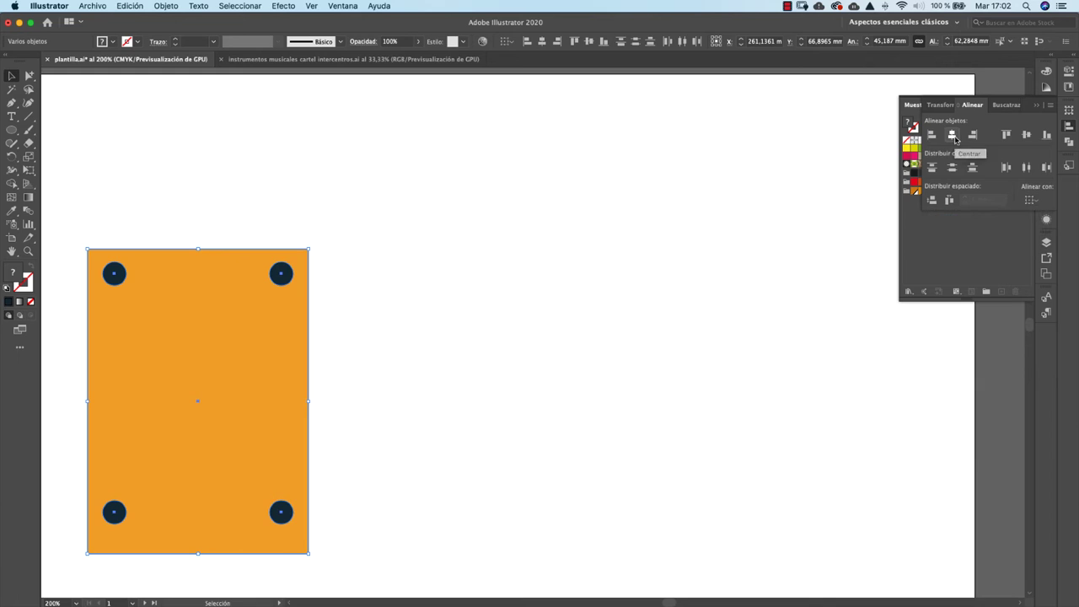
left_click(1026, 136)
left_click(586, 238)
Slightly round all four corners of the orange rectangle.
scroll(586, 239, "left", 1)
scroll(587, 240, "left", 3)
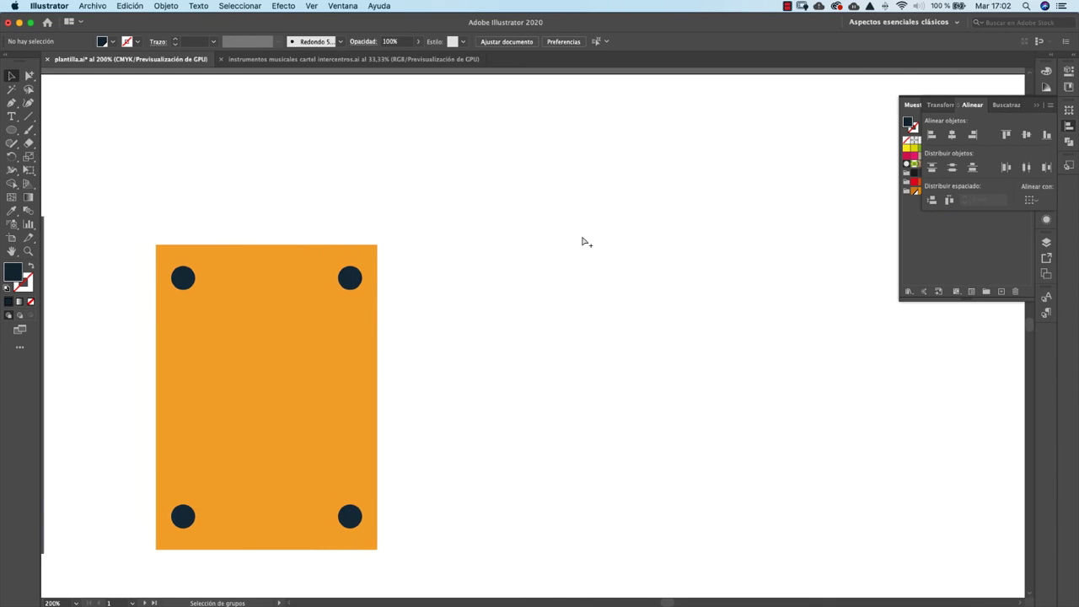
key("super+minus")
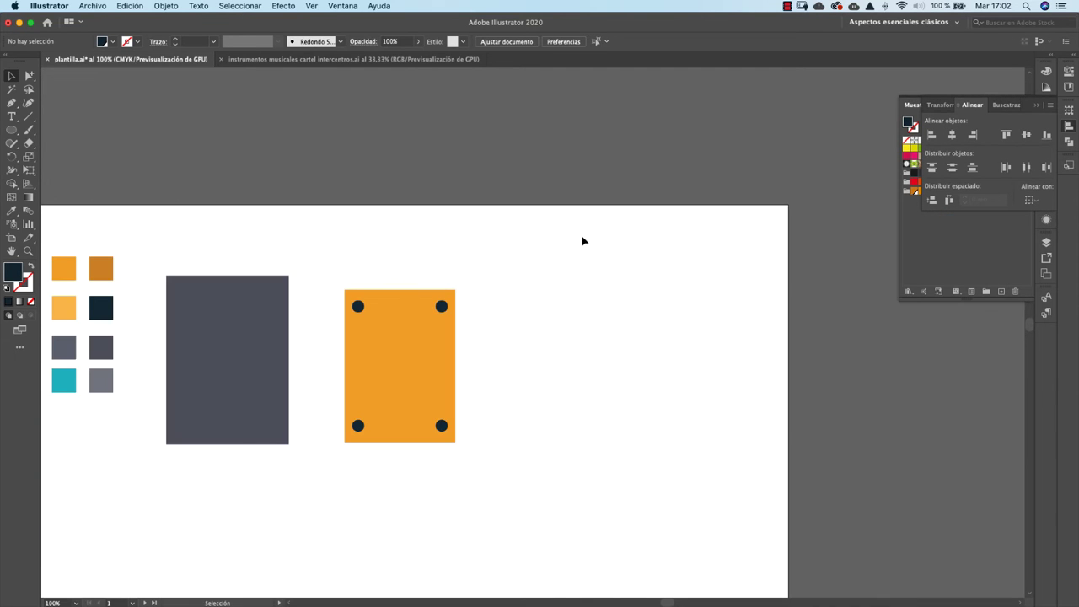
left_click(388, 328)
left_click_drag(350, 300, 357, 304)
Group the orange panel with its four circles and position it centrally on the dark grey rectangle.
left_click(500, 280)
left_click_drag(500, 280, 341, 405)
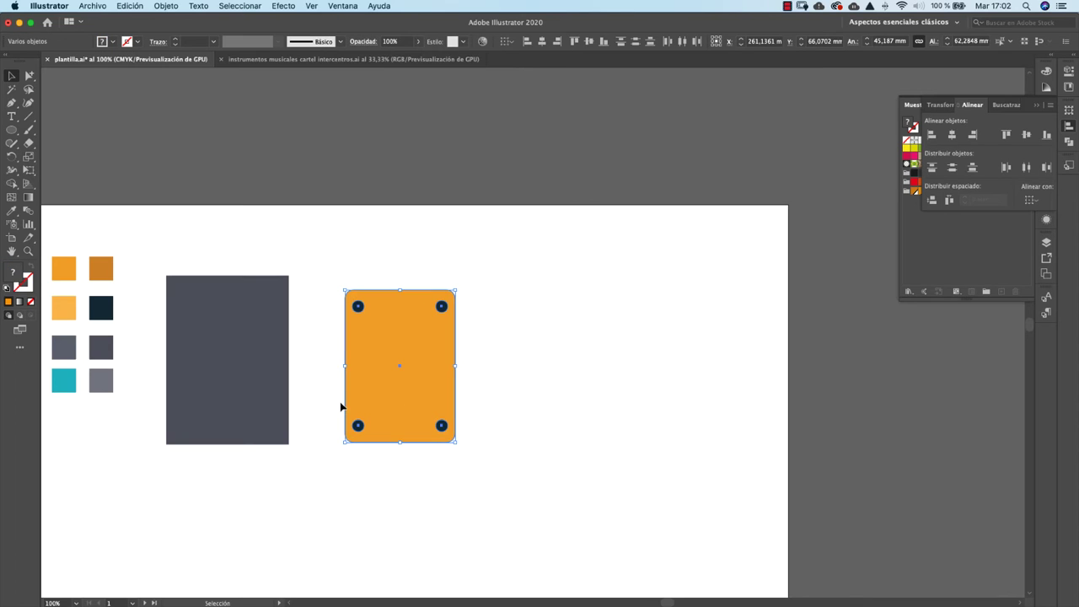
left_click_drag(397, 357, 224, 354)
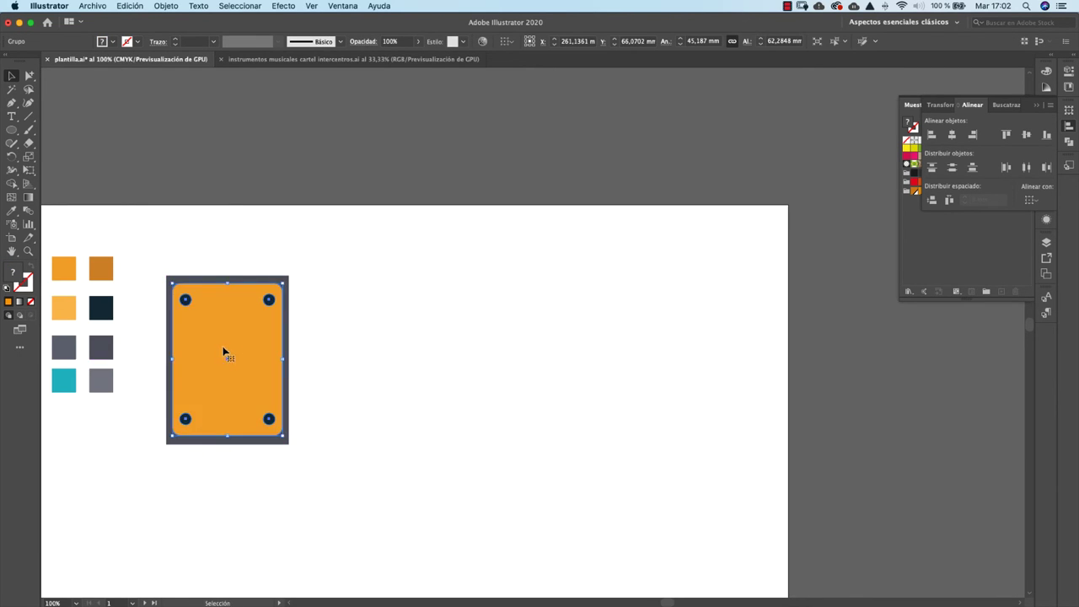
Draw a circle about 38.5 mm across beside the speaker panel and fill it with the dark orange swatch.
scroll(329, 337, "left", 5)
scroll(329, 338, "left", 3)
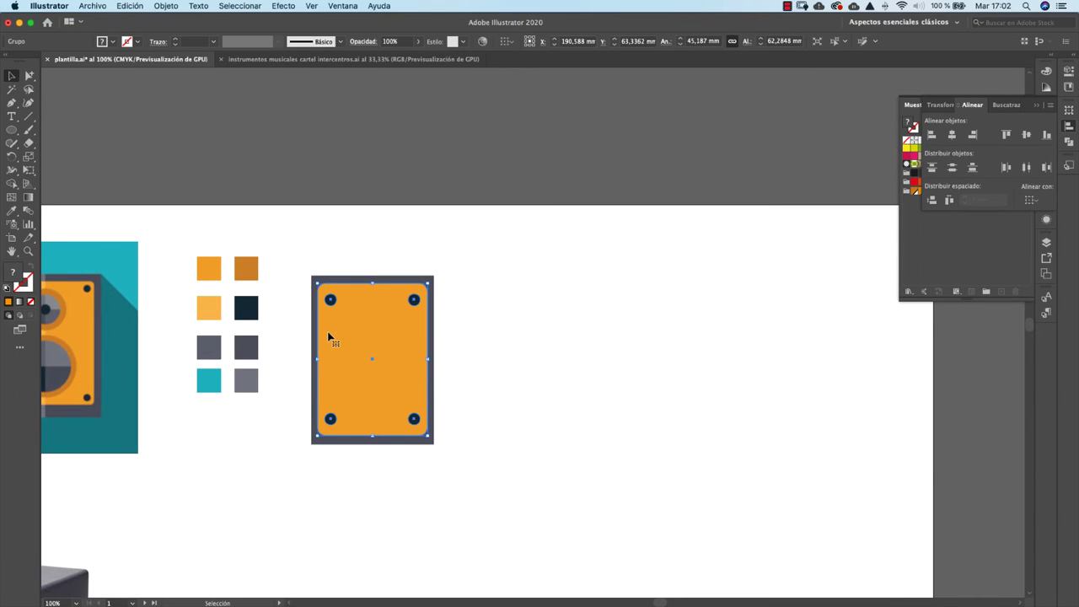
scroll(439, 345, "left", 2)
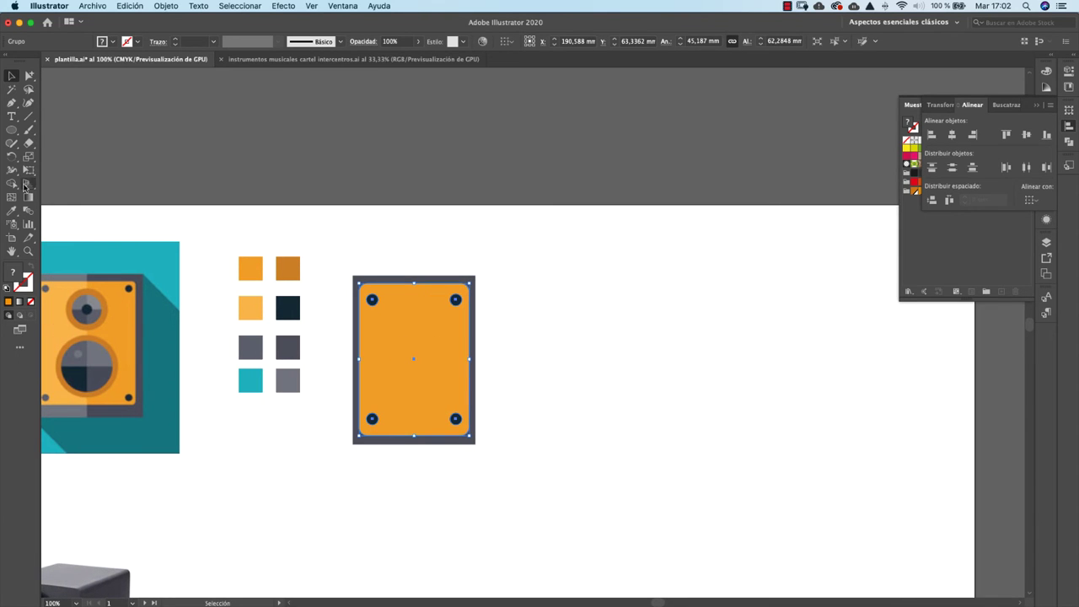
left_click_drag(12, 130, 52, 163)
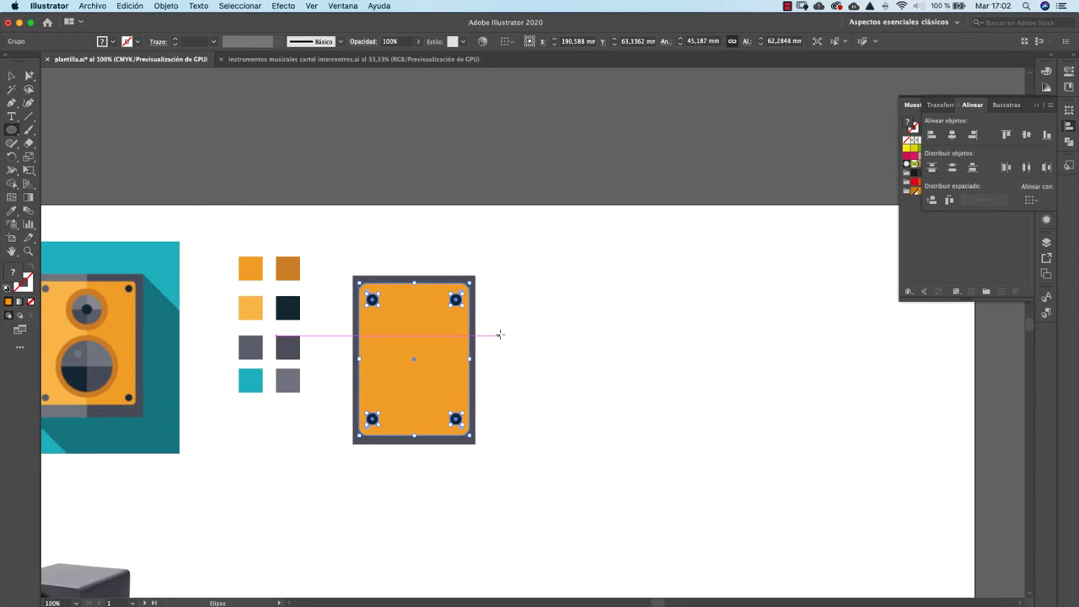
left_click_drag(545, 323, 639, 419)
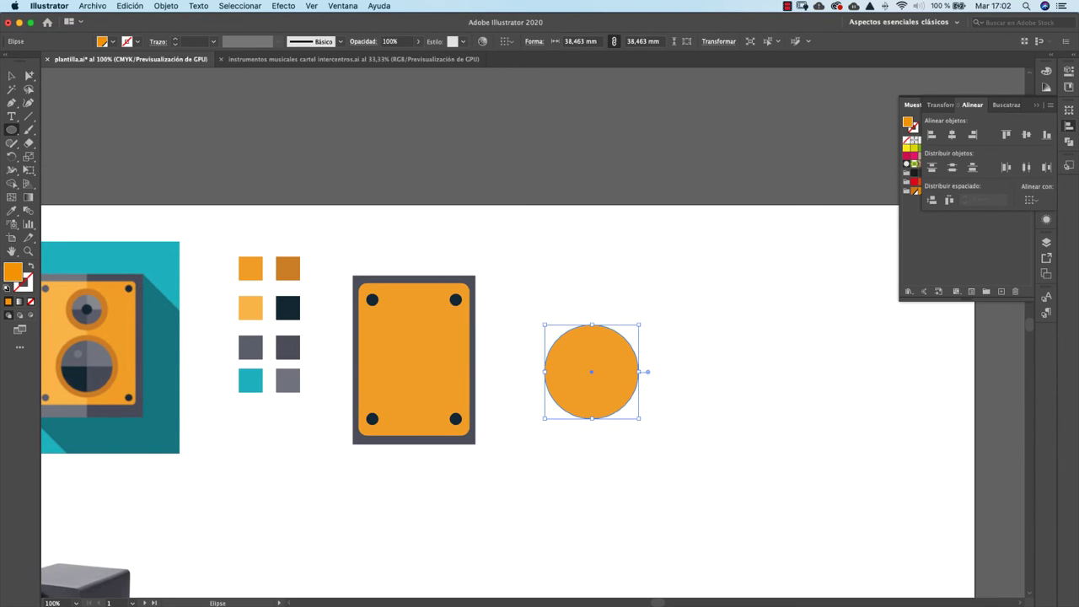
left_click(1045, 109)
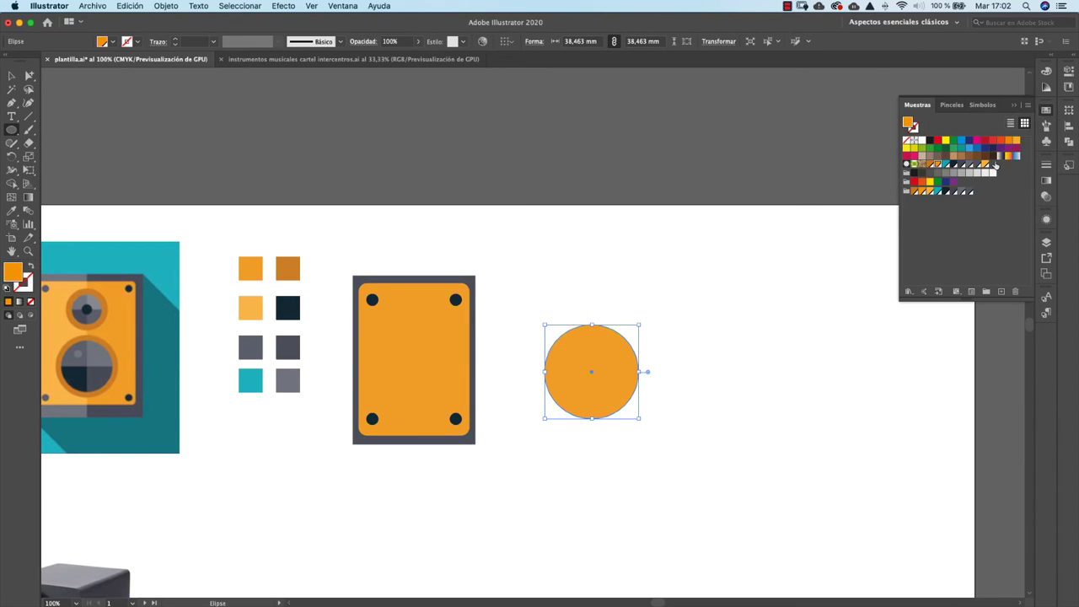
left_click(938, 164)
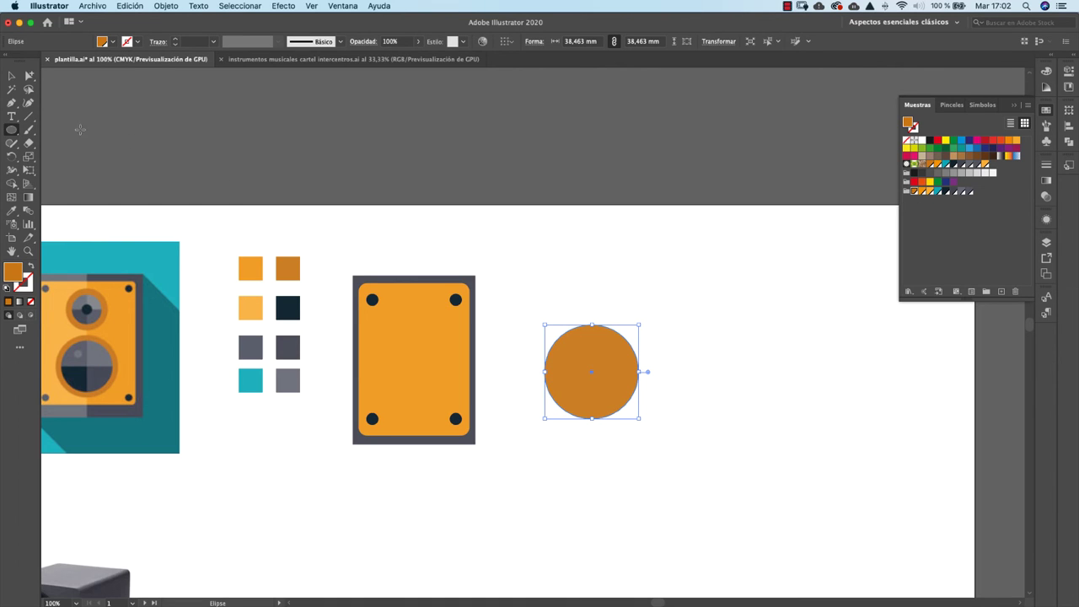
Duplicate the dark orange circle beside the original, reduce the copy to about 33.6 mm and fill it dark grey.
left_click(13, 77)
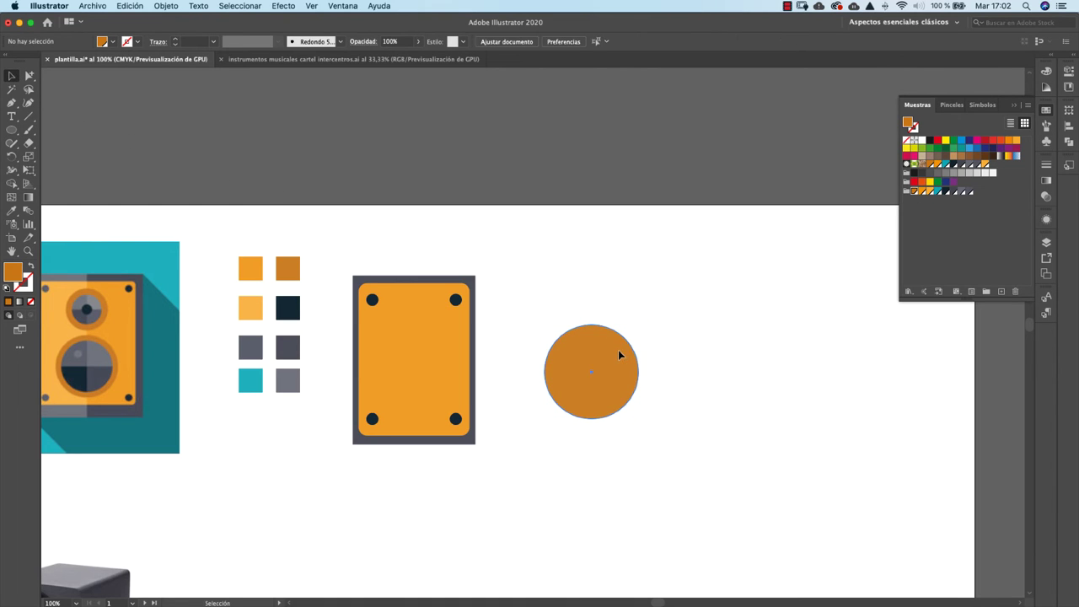
left_click_drag(618, 350, 757, 334)
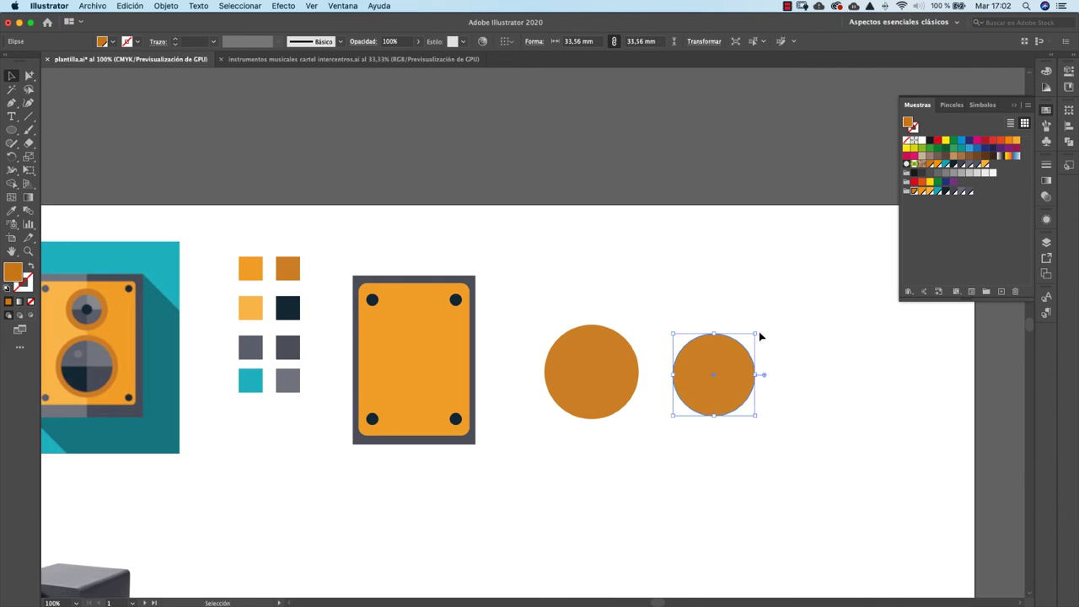
left_click(942, 192)
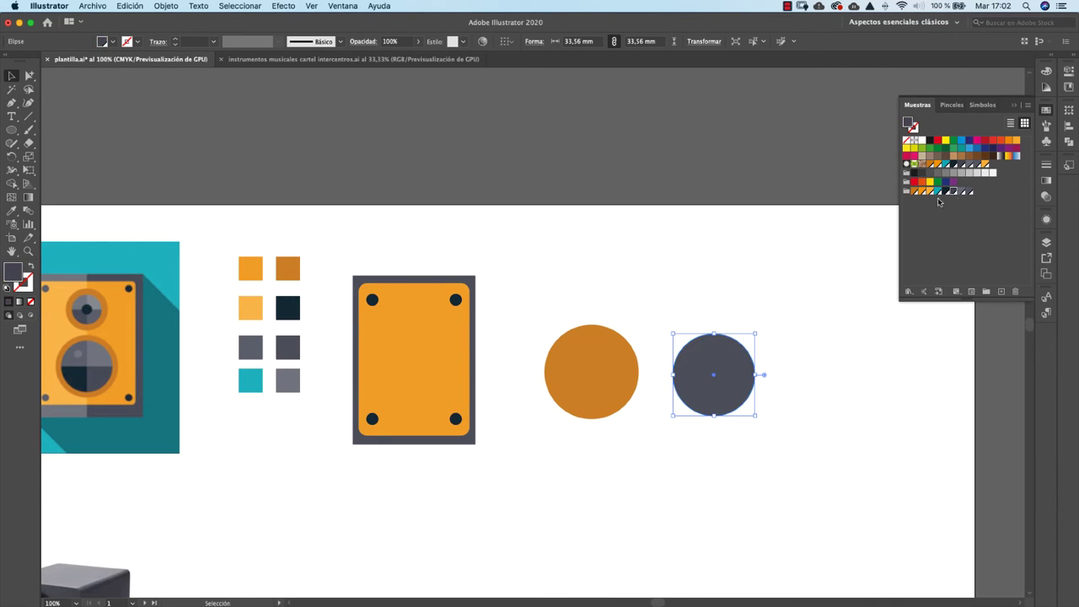
Draw a vertical and a horizontal line crossing at the centre of the dark grey circle, extending past its edges.
left_click(28, 117)
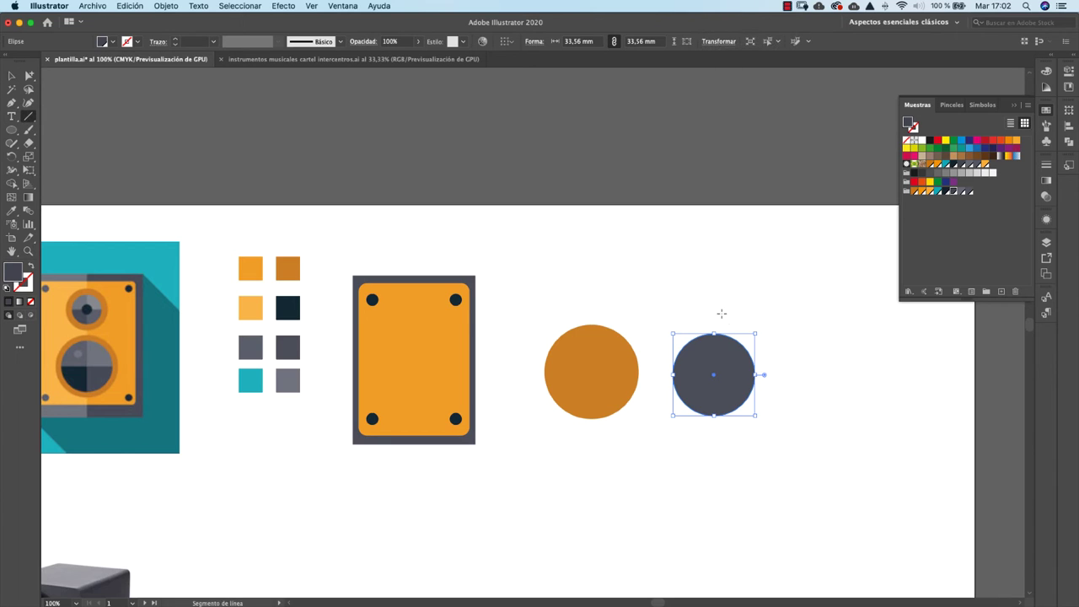
left_click_drag(714, 304, 714, 452)
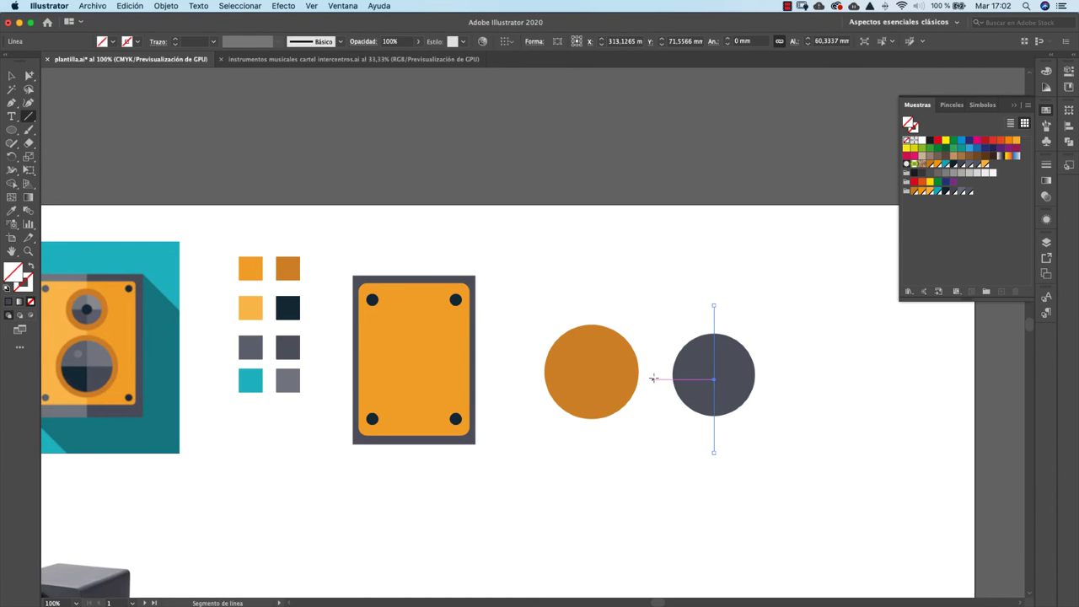
left_click_drag(654, 374, 783, 374)
Divide the dark grey circle into four quarters along the two crossing lines.
left_click(14, 78)
left_click_drag(772, 292, 678, 468)
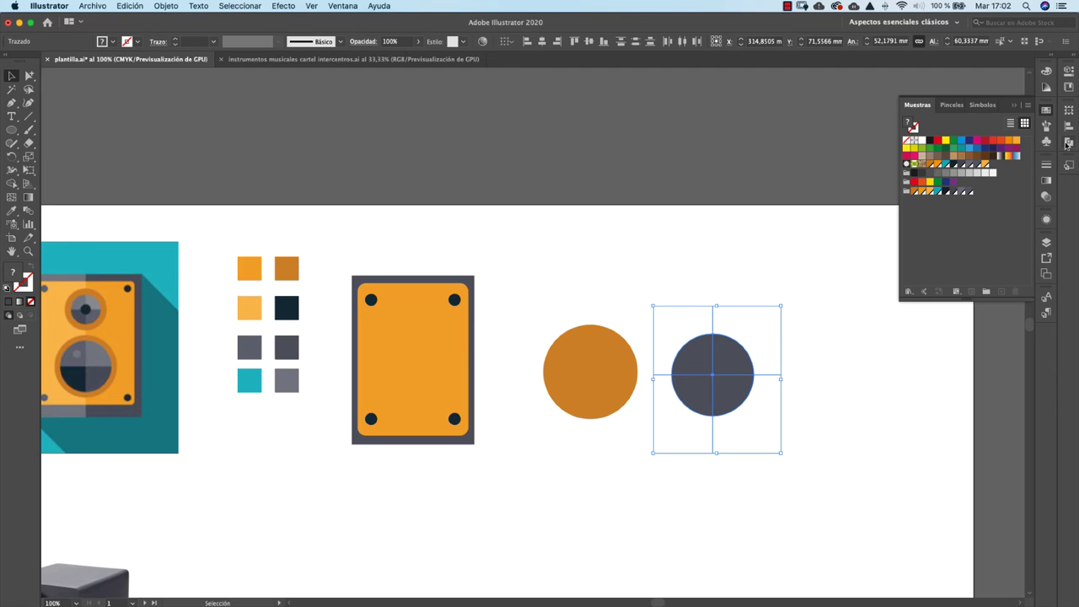
left_click(1068, 142)
left_click(934, 163)
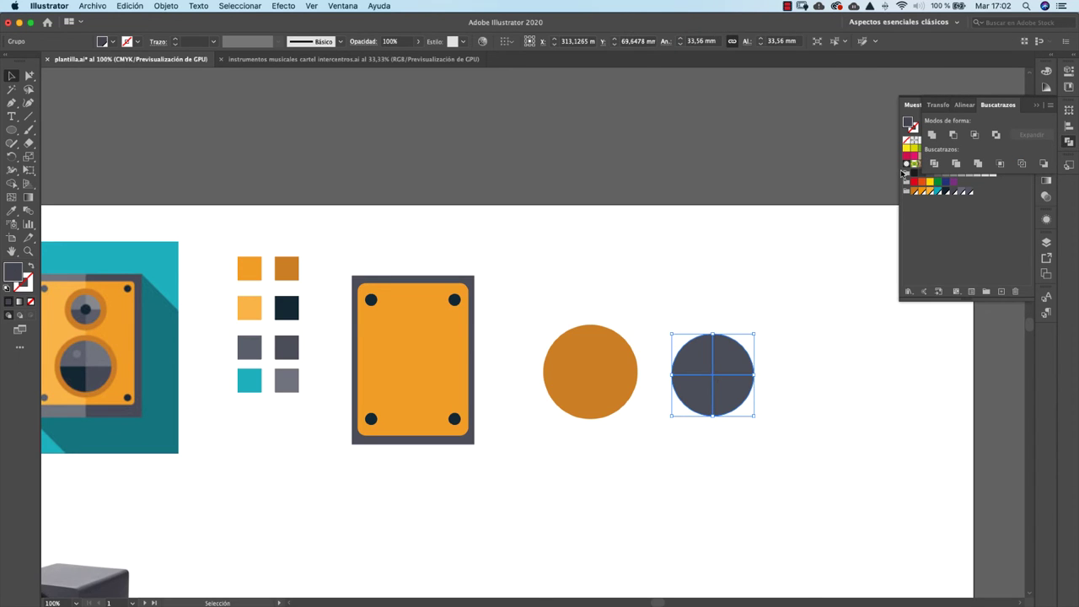
left_click(1037, 106)
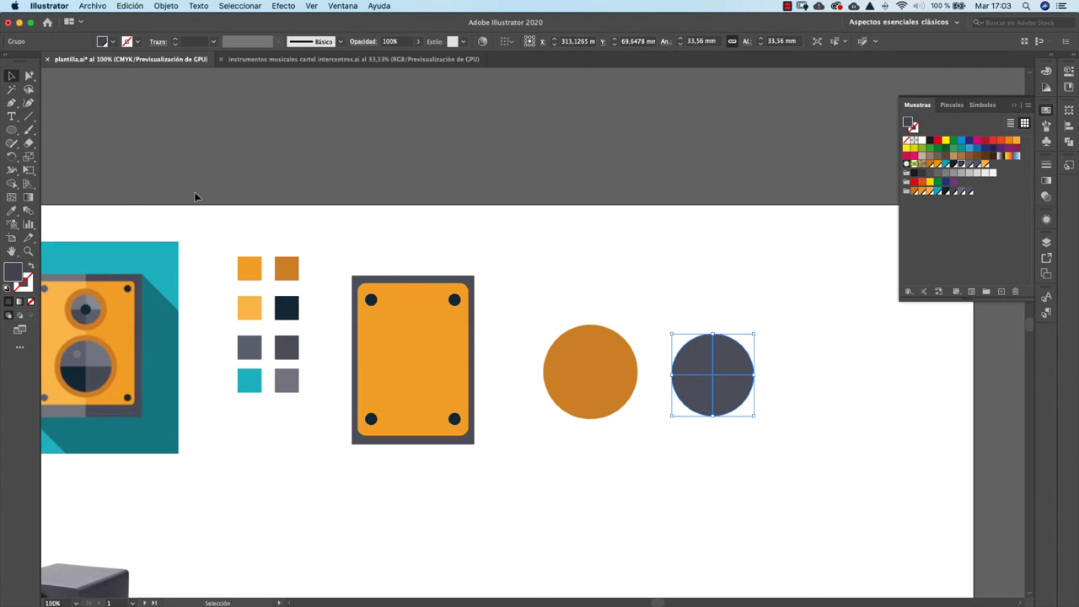
Recolour the circle's upper-right quarter light grey, lower-right quarter medium grey and lower-left quarter dark navy (C=95 M=72 Y=53 K=64).
left_click(29, 76)
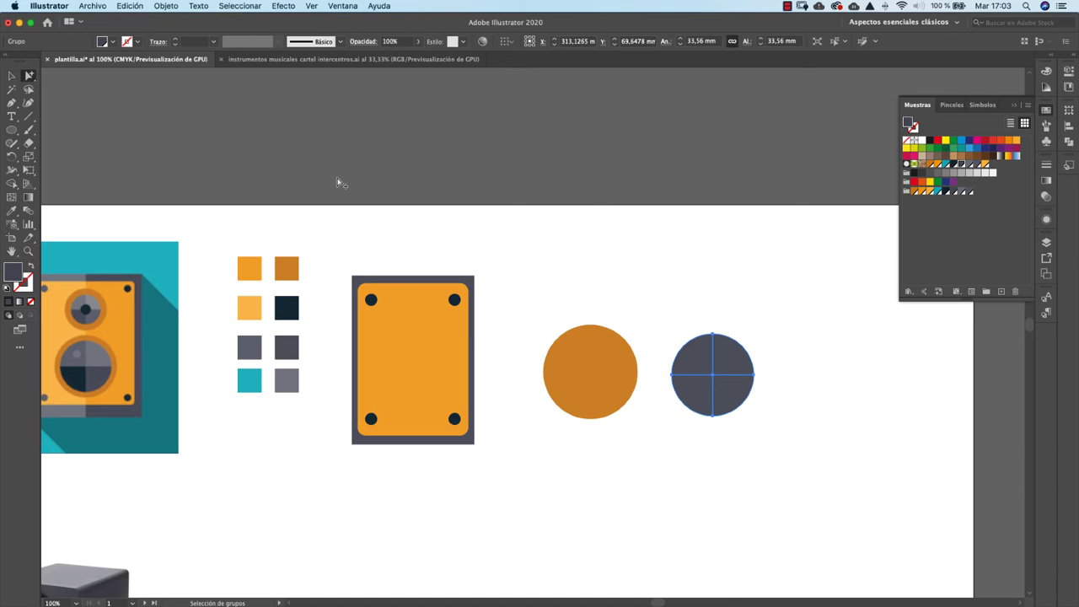
left_click(744, 344)
left_click(740, 366)
left_click(964, 193)
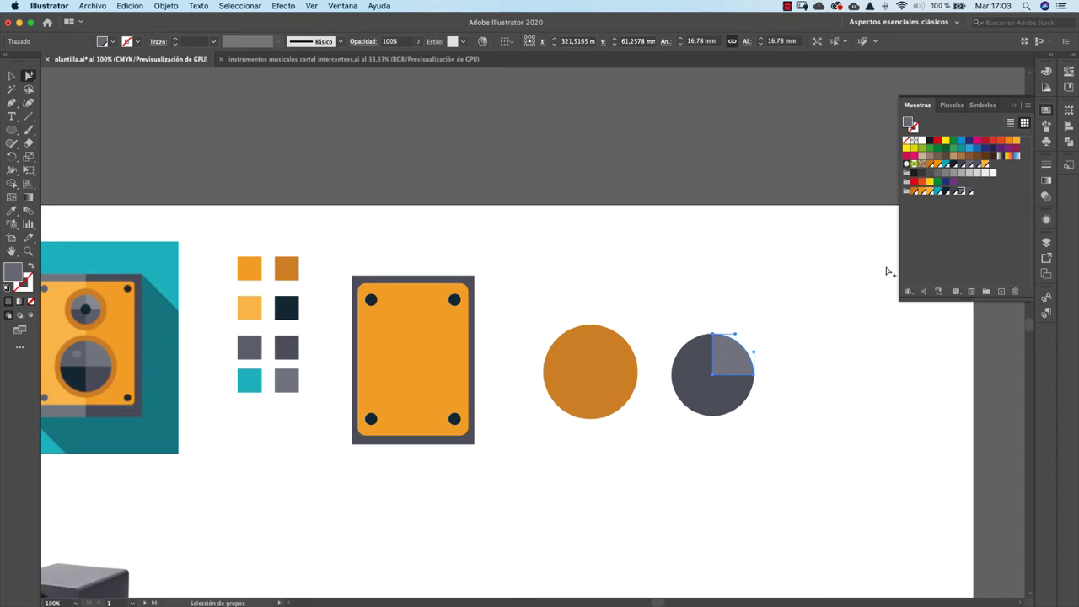
left_click(734, 401)
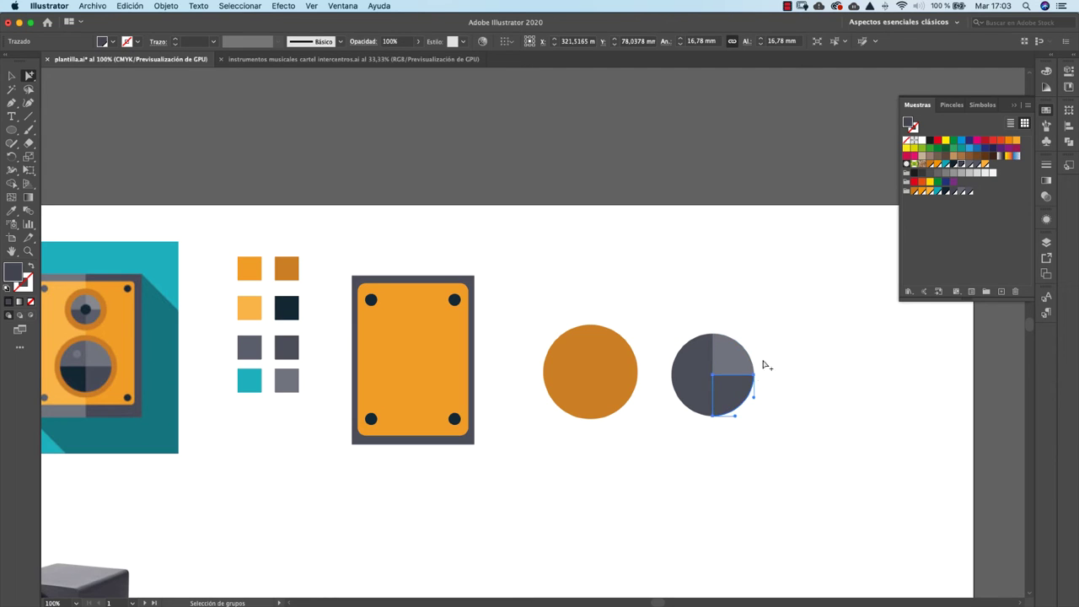
left_click(966, 193)
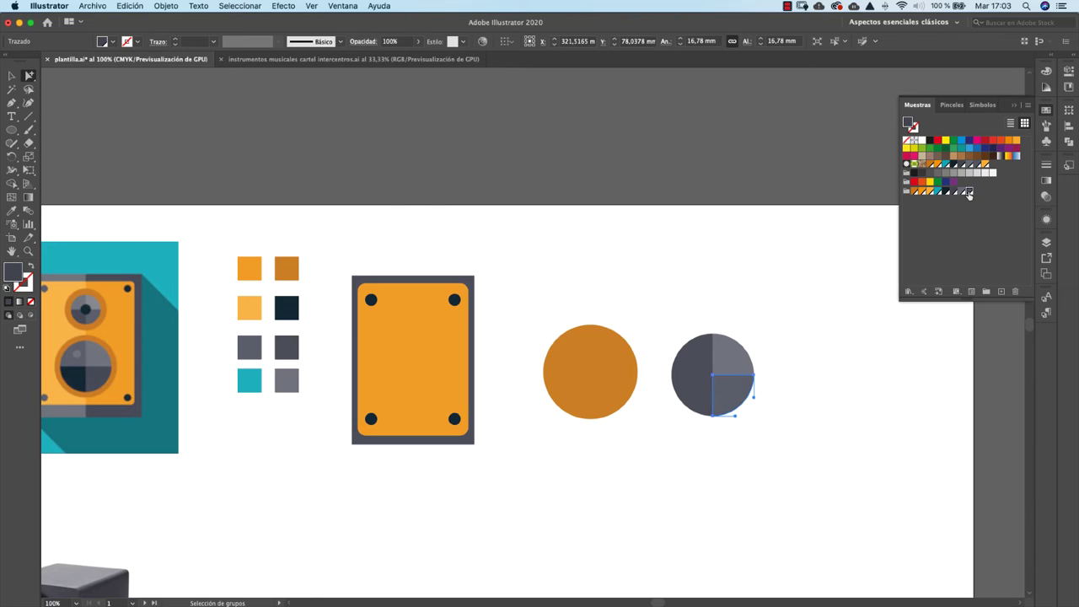
left_click(701, 396)
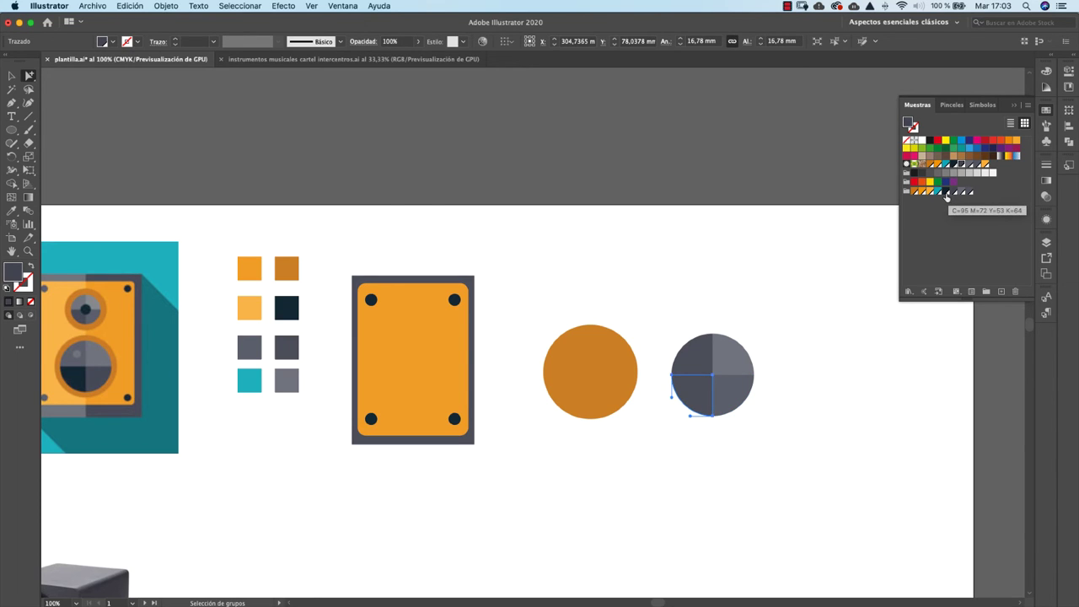
left_click(946, 193)
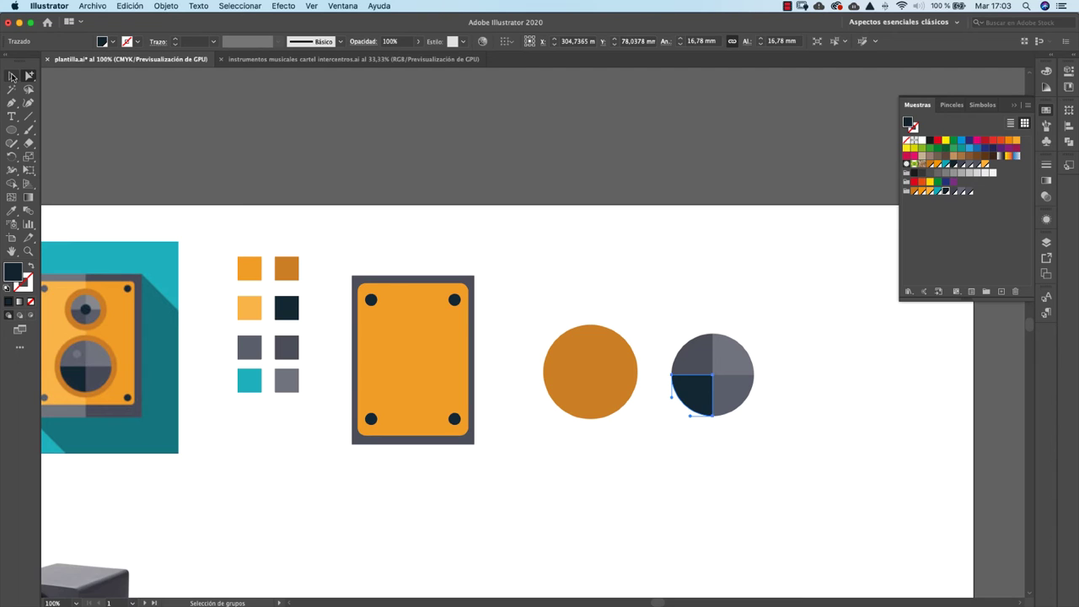
left_click(12, 76)
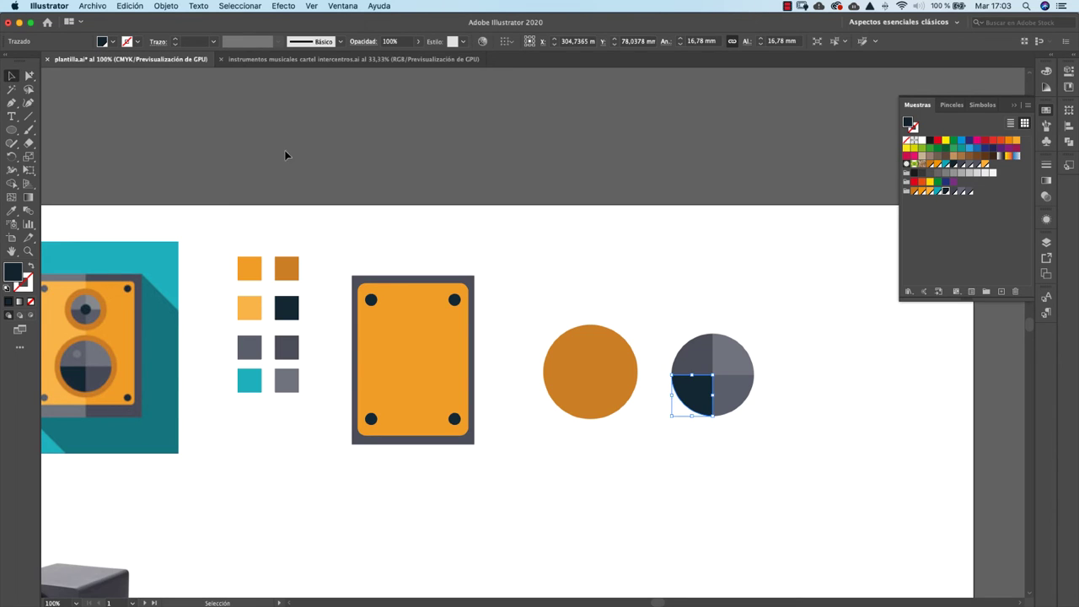
Copy a small corner circle from the panel, fill the copy light grey and place it on the quartered circle's upper-left quarter.
left_click(29, 76)
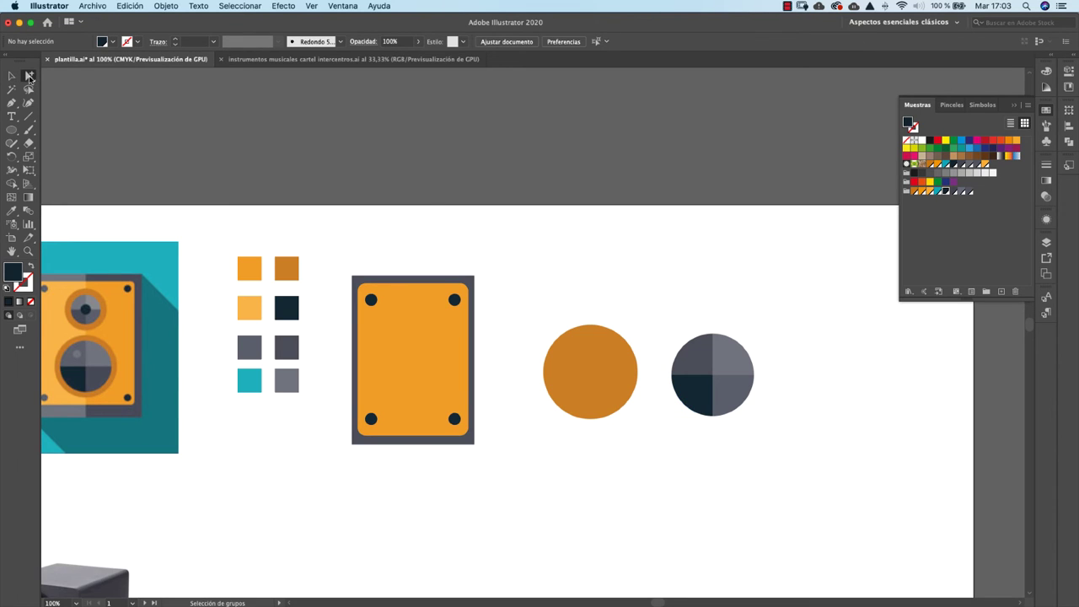
left_click(454, 300)
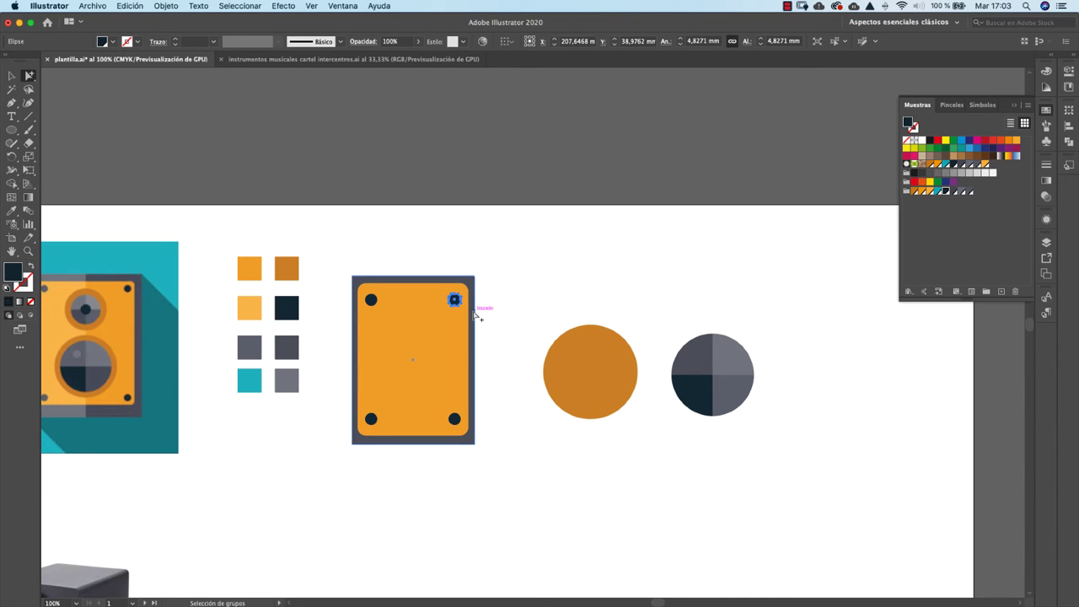
key("super+v")
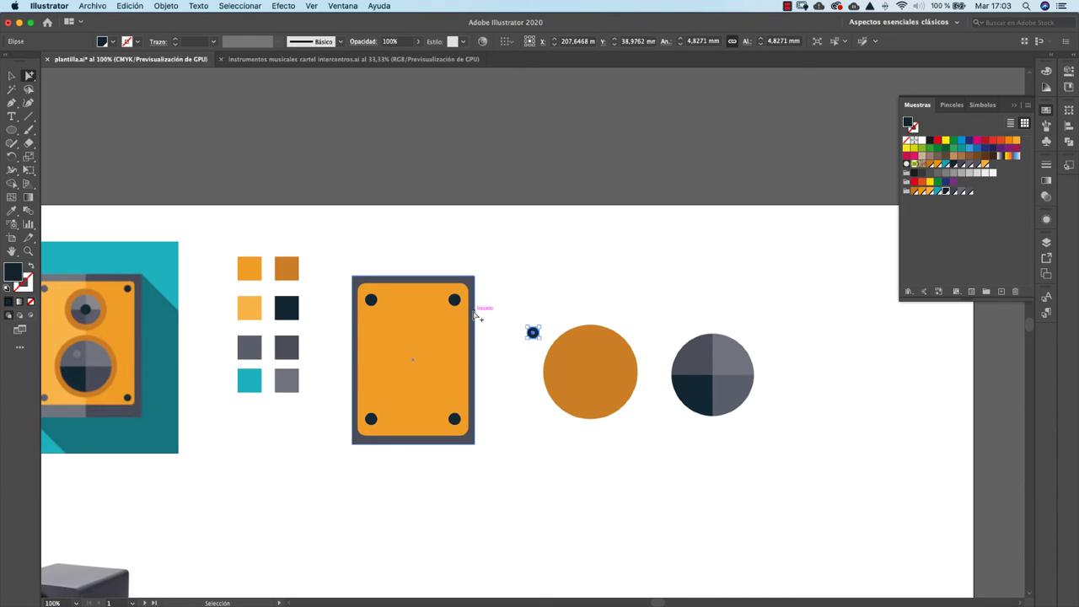
left_click(964, 193)
left_click(571, 318)
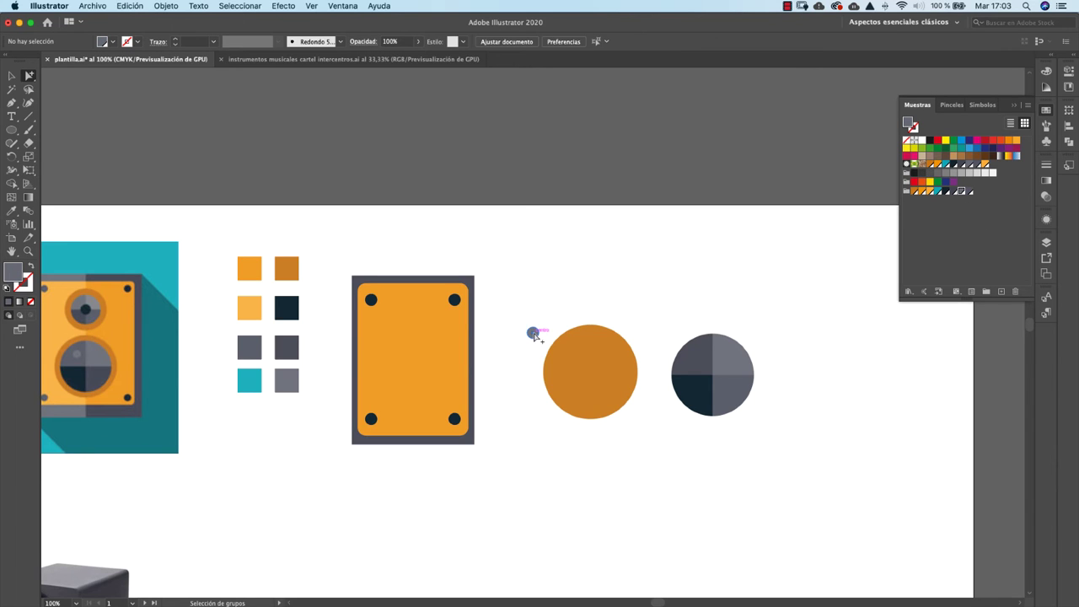
left_click_drag(533, 333, 699, 361)
Group the quartered circle with its highlight and centre the group on the dark orange circle.
left_click(10, 76)
left_click_drag(780, 321, 682, 427)
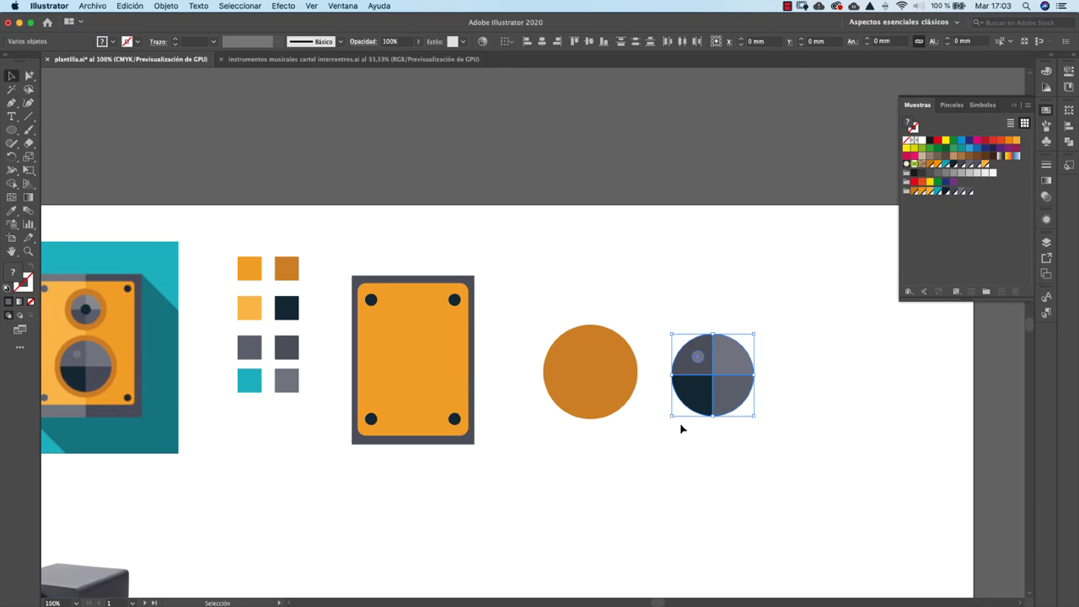
left_click(781, 338)
left_click_drag(729, 367, 607, 369)
left_click(679, 311)
Group the dark orange circle with the quartered circle and highlight as one speaker cone.
left_click_drag(680, 311, 540, 455)
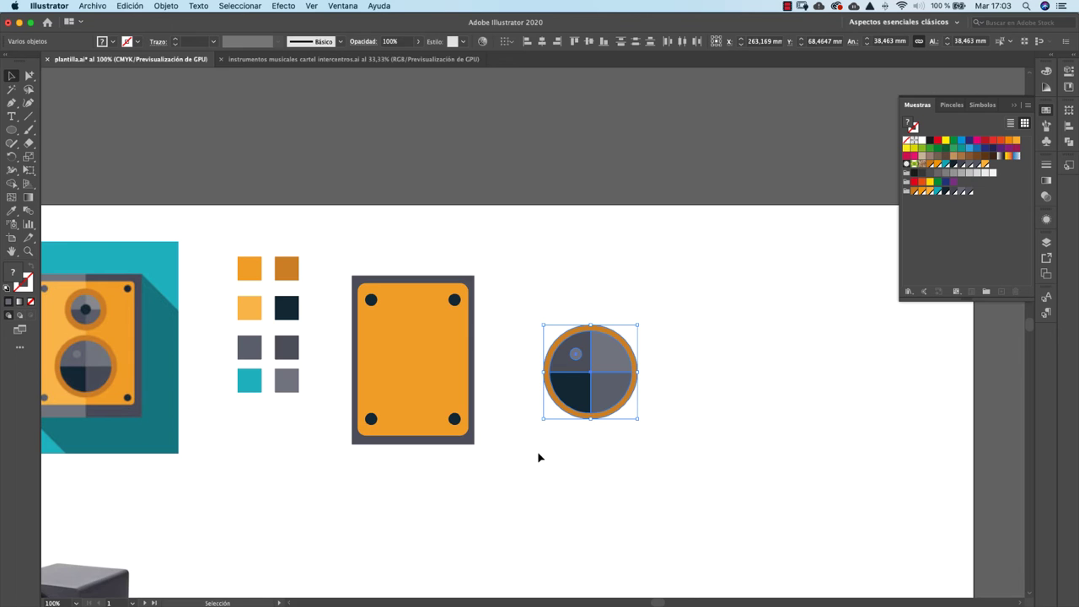
key("super")
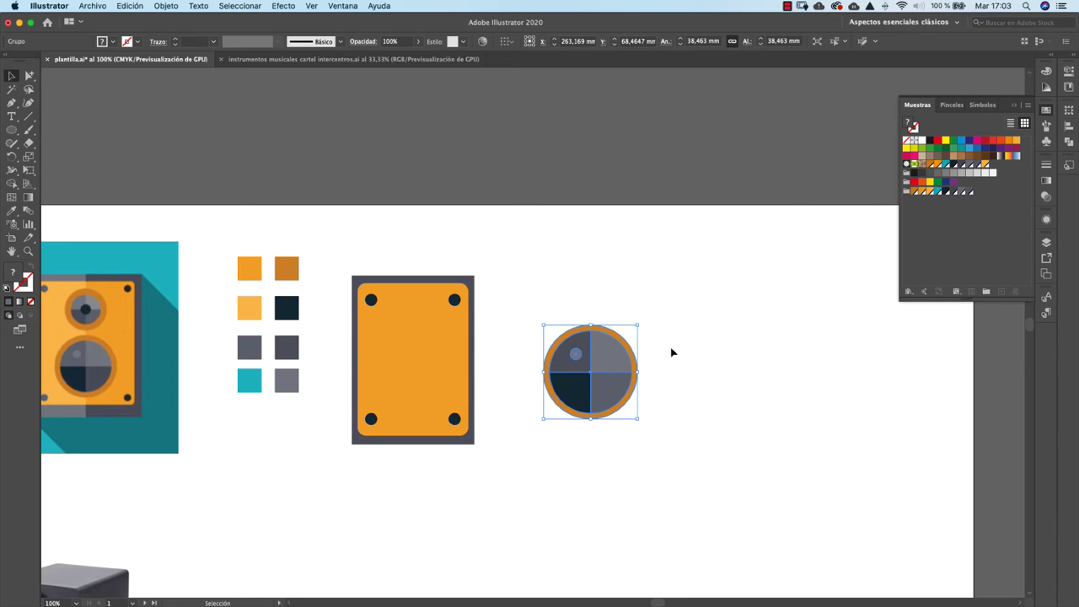
left_click(673, 352)
Place scaled-down copies of the speaker cone on the orange panel, a small one above a larger one.
left_click_drag(605, 367, 428, 373)
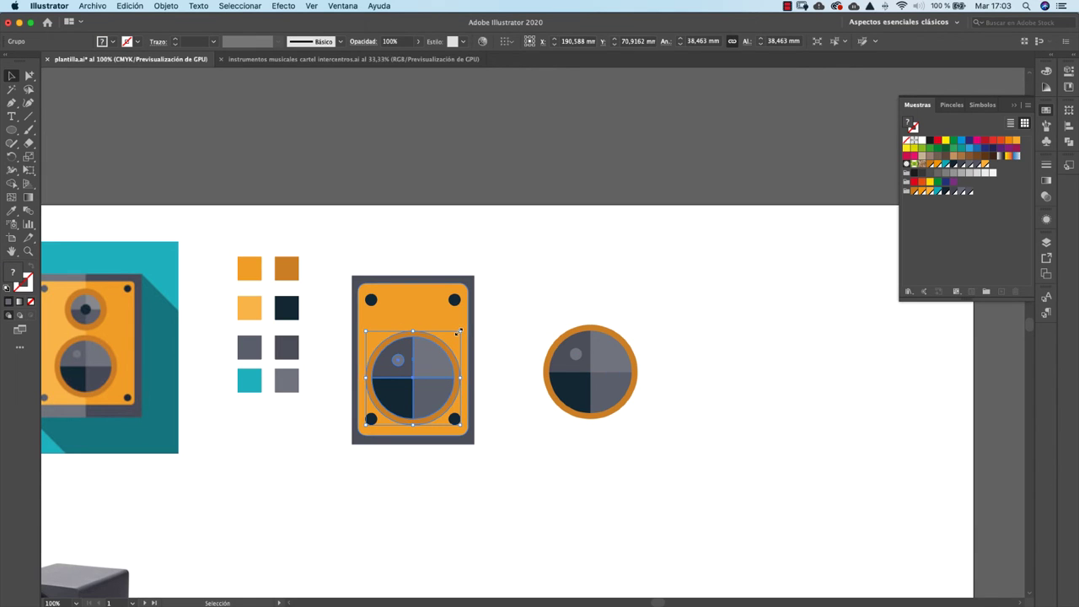
left_click_drag(458, 332, 420, 319)
left_click(505, 309)
left_click(520, 313)
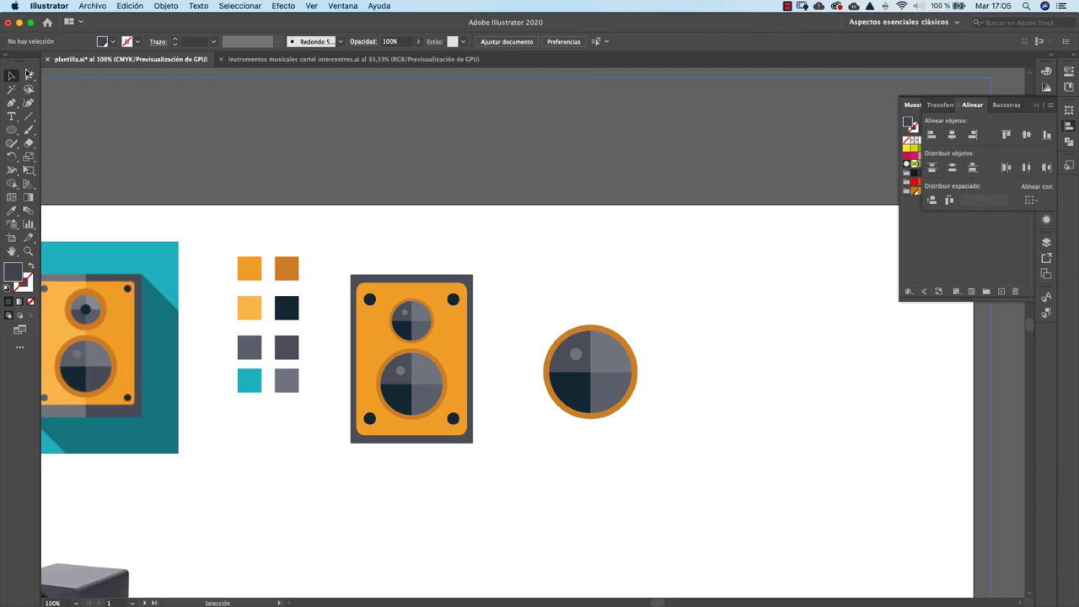
Inside the small upper speaker cone's group, shrink the quartered circle with its highlight about its centre to about 13.7 mm wide.
left_click(421, 323)
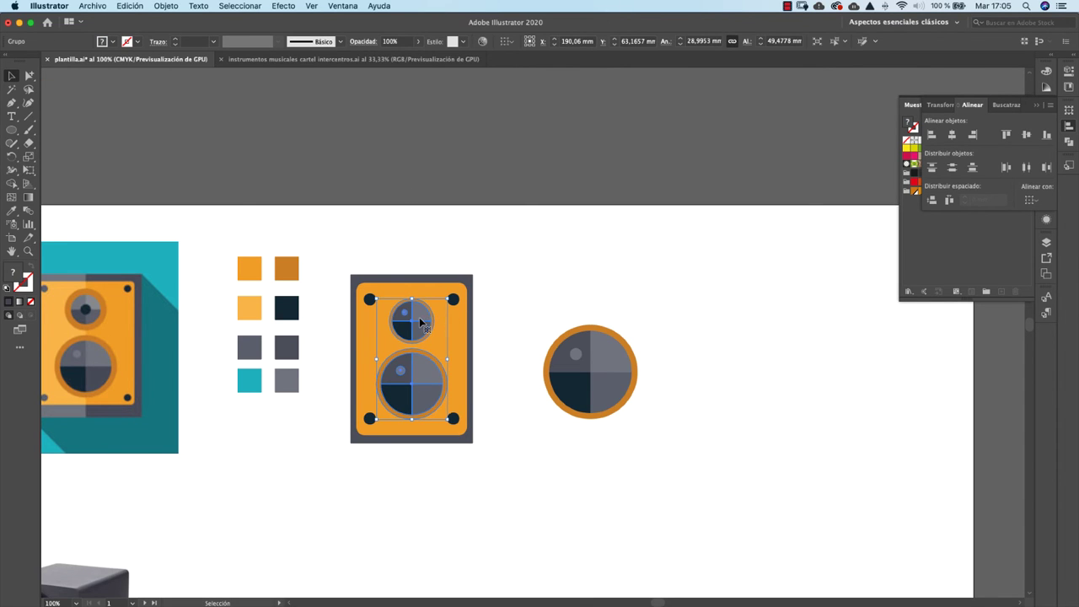
double_click(422, 322)
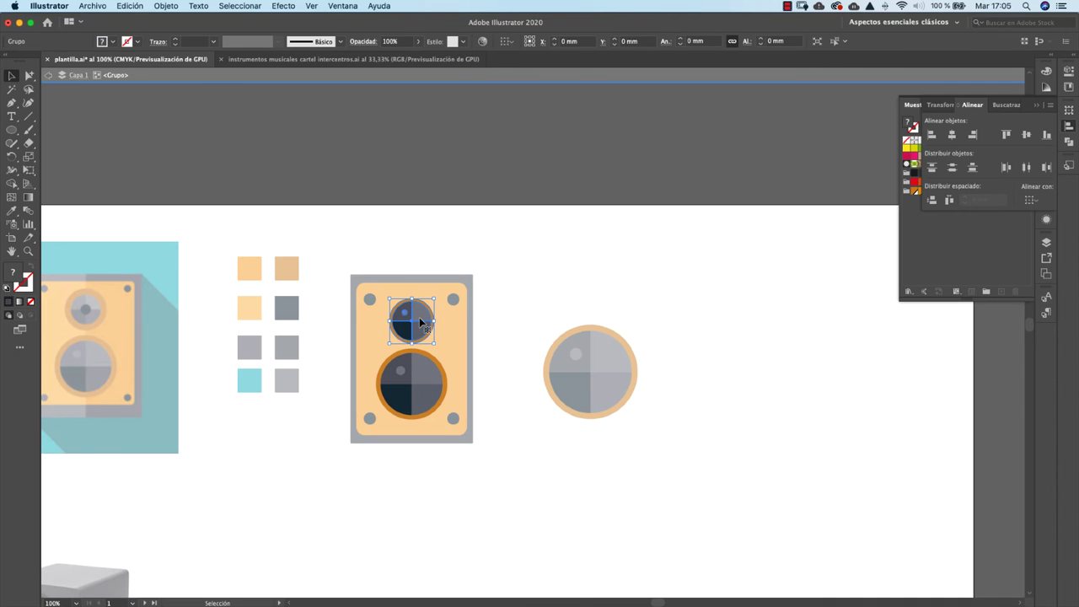
key("super+plus")
key("super+plus")
key("super+plus")
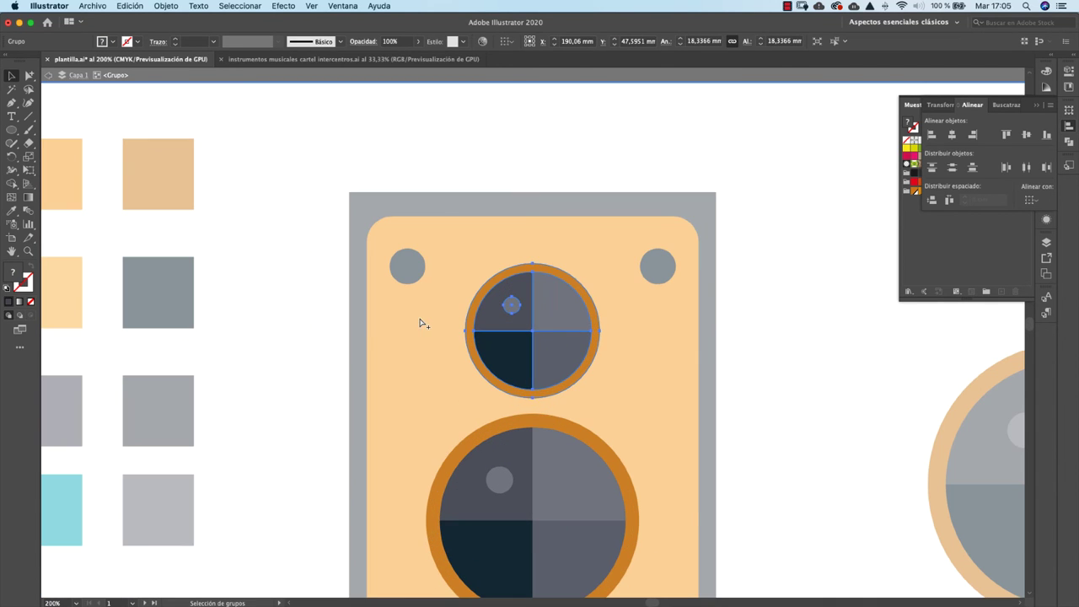
scroll(439, 301, "up", 1)
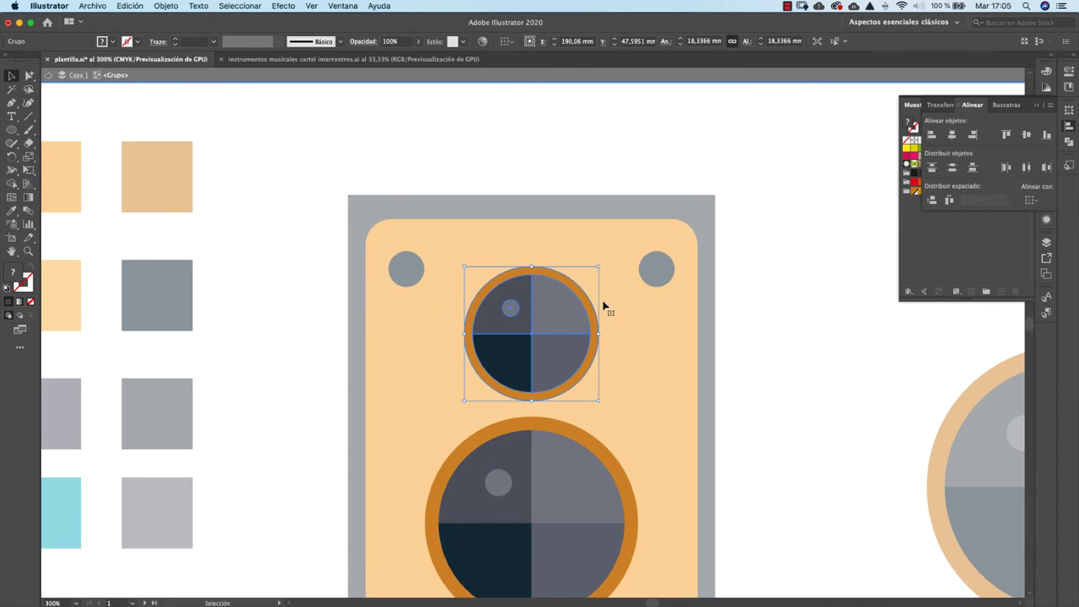
double_click(546, 317)
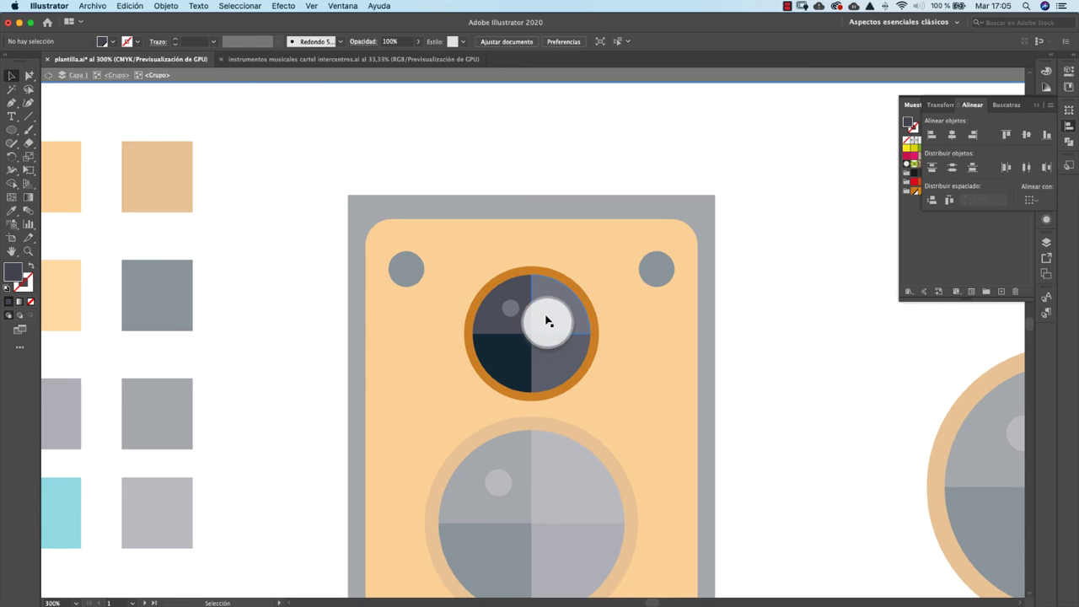
left_click(547, 319)
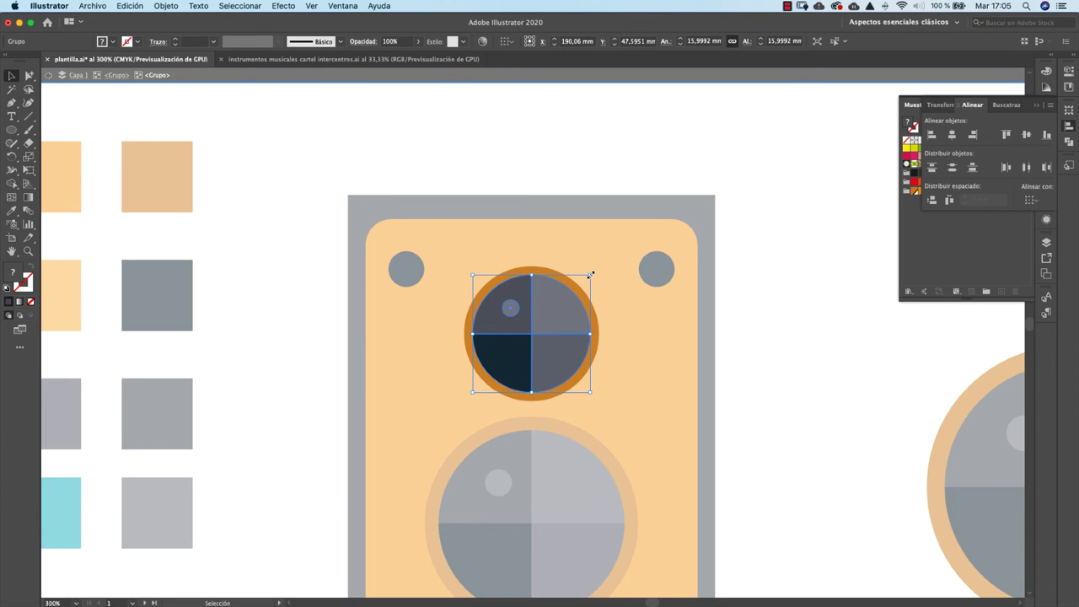
left_click_drag(590, 274, 583, 285)
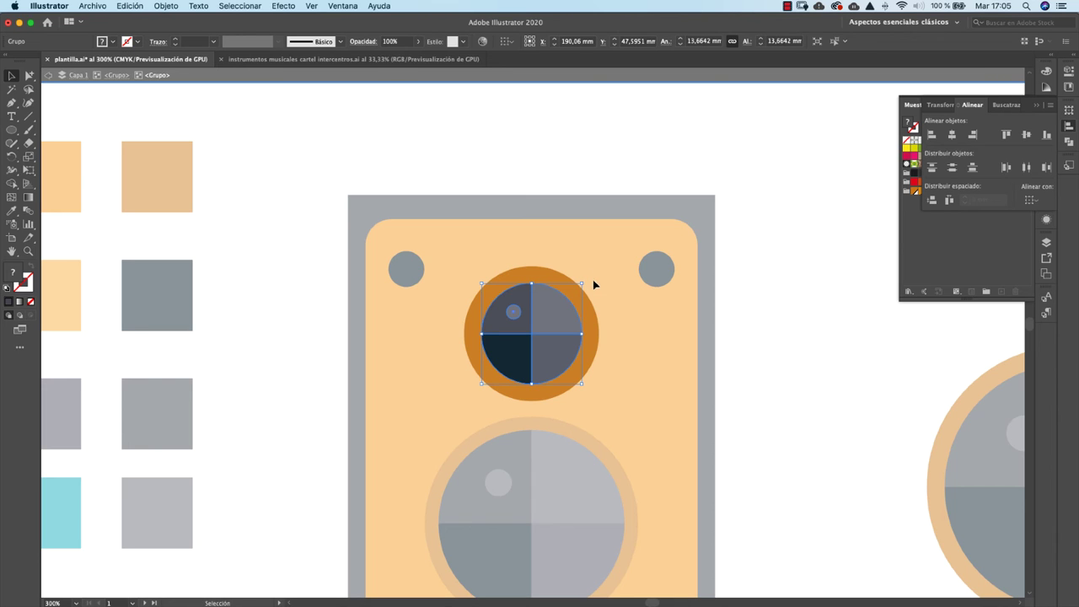
double_click(762, 297)
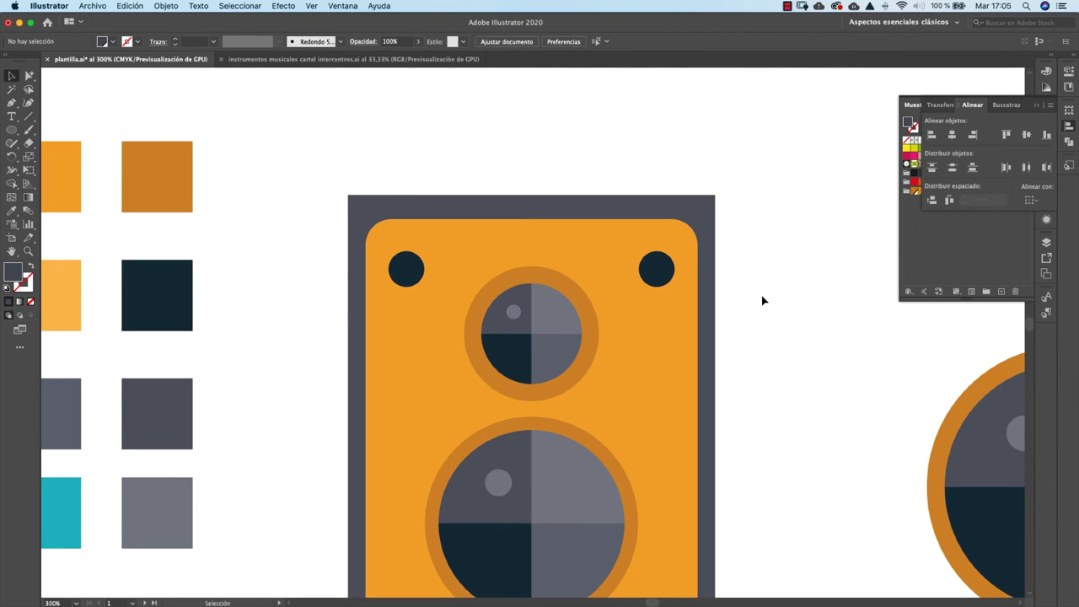
Delete the spare full-size speaker cone beside the orange speaker.
key("super+minus")
key("super+minus")
key("super+minus")
key("super+minus")
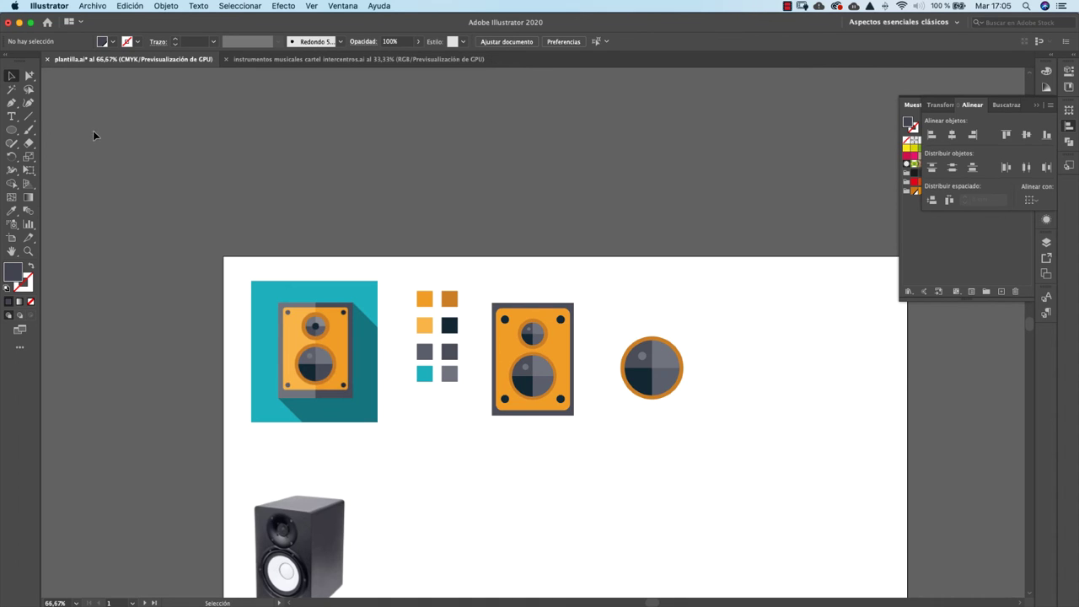
left_click(635, 394)
key("Delete")
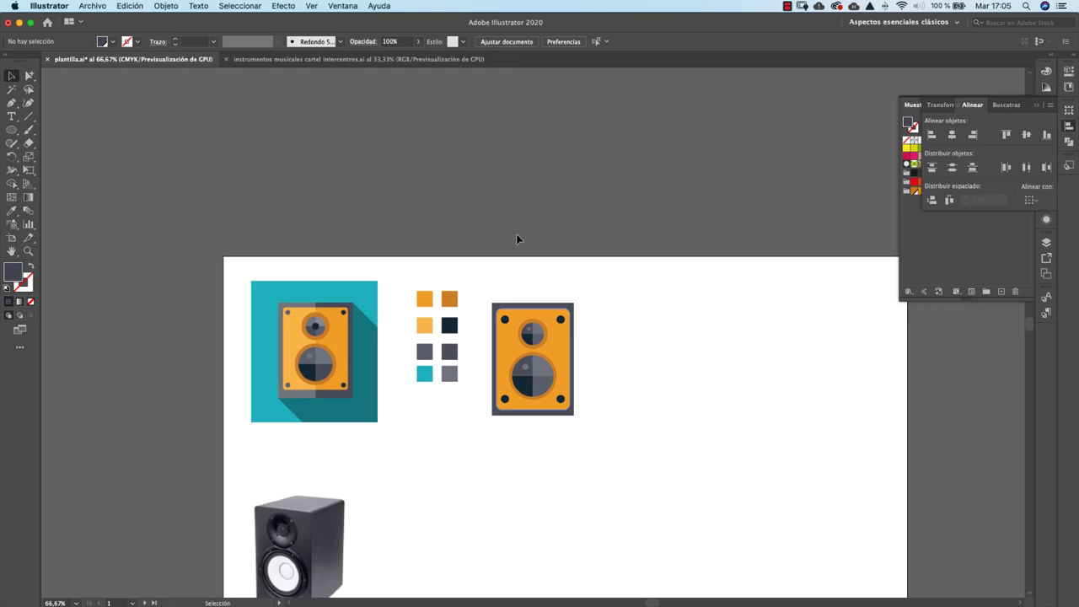
Draw a closed four-point long shadow with the Pen tool, running diagonally down-right from the speaker's lower-left and upper-right corners, filled dark grey without stroke.
left_click(11, 102)
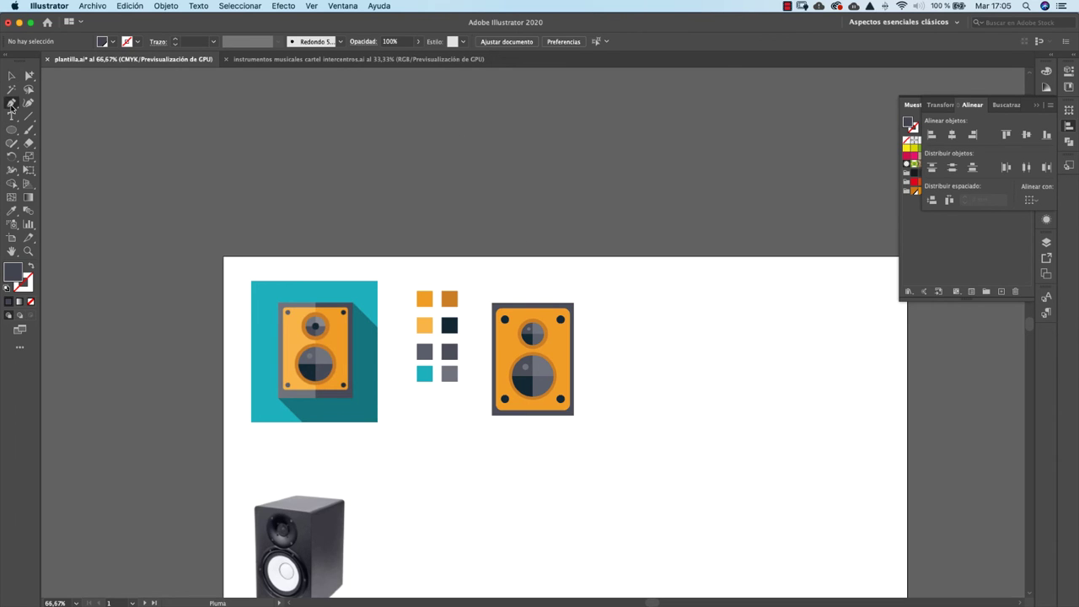
left_click(492, 414)
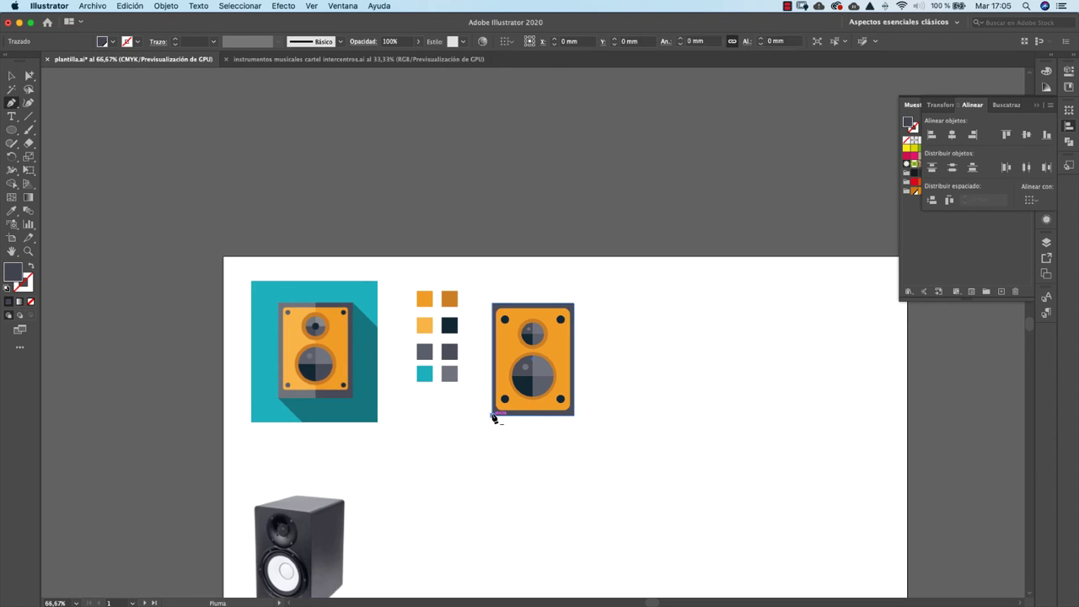
left_click(573, 303)
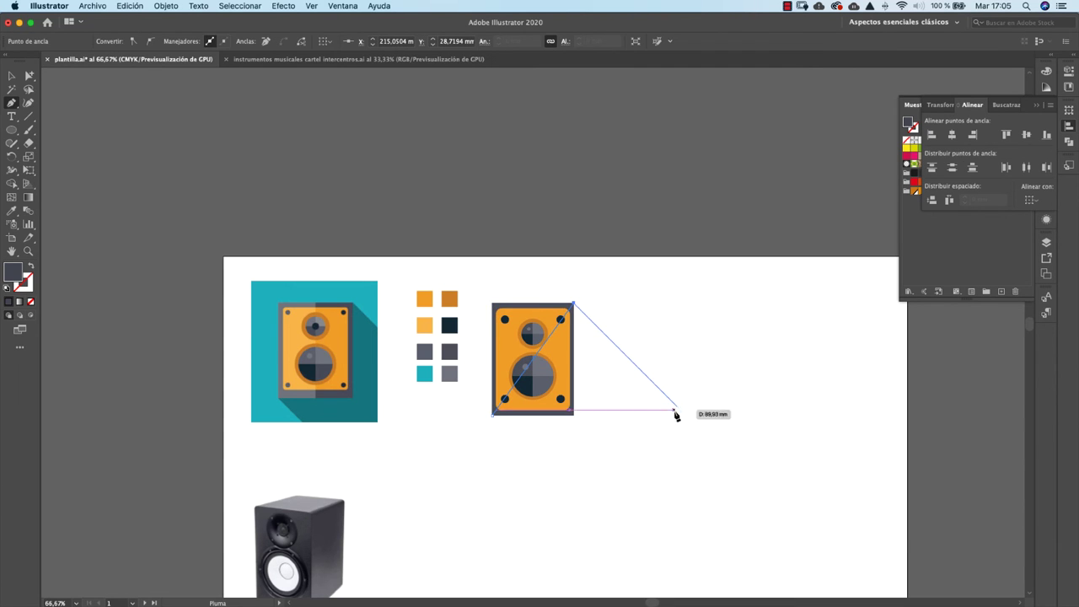
left_click(736, 466)
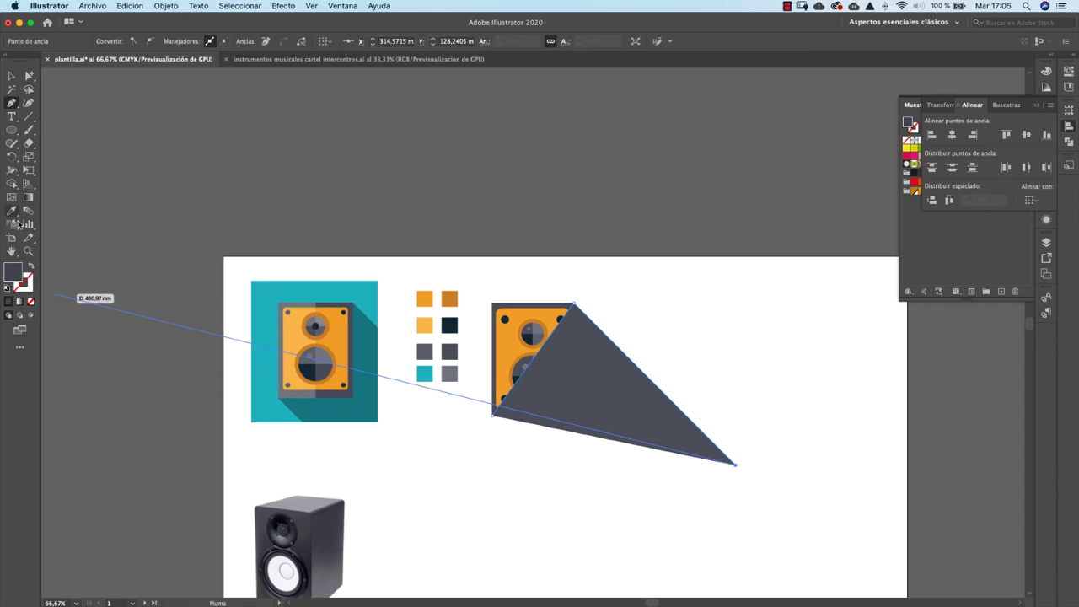
left_click(31, 267)
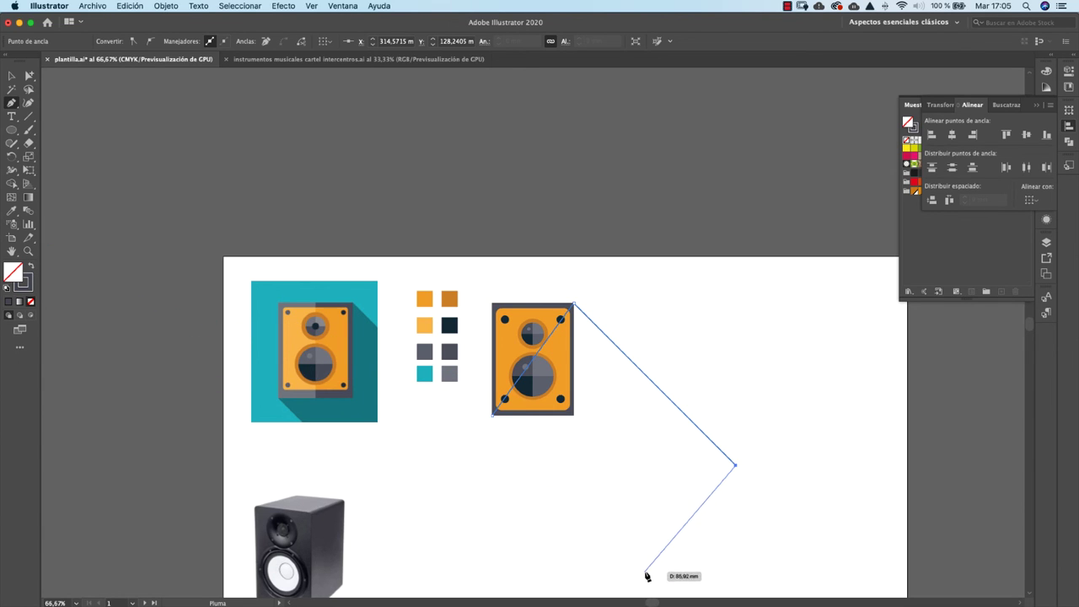
left_click(644, 573)
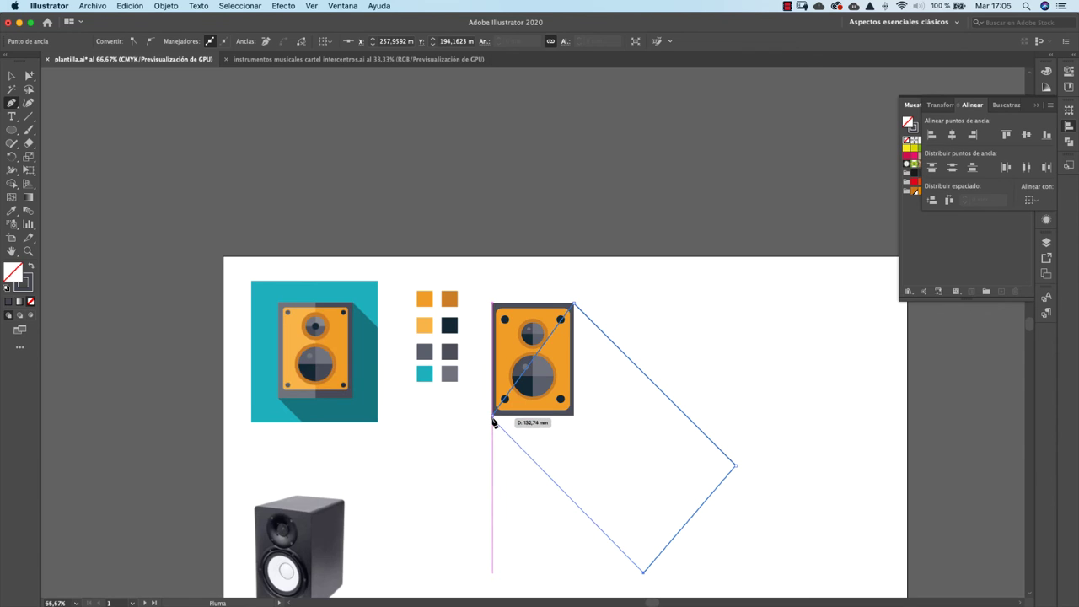
left_click(494, 419)
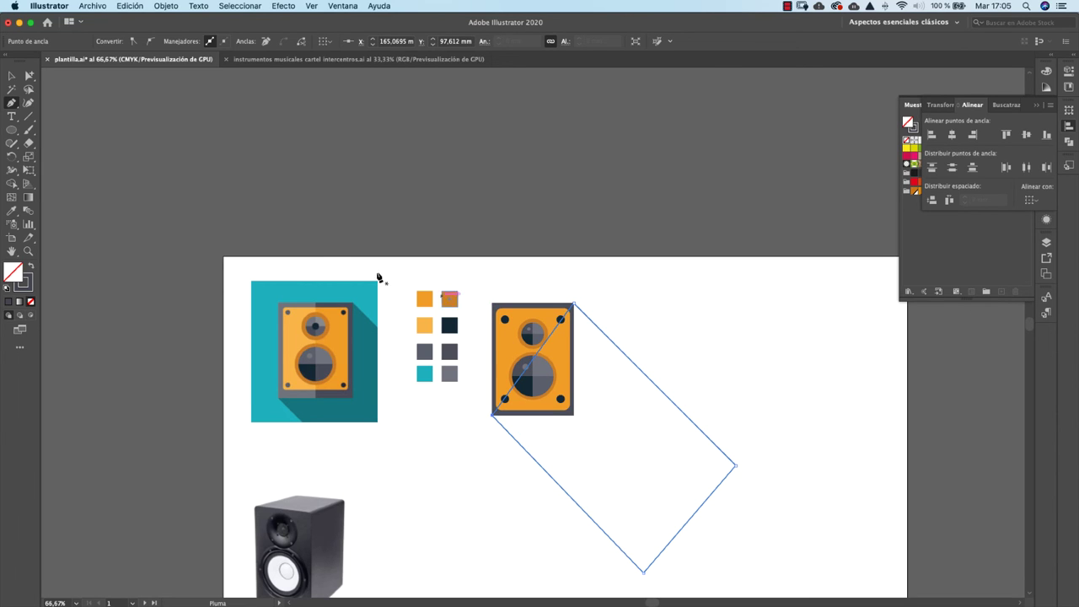
left_click(30, 267)
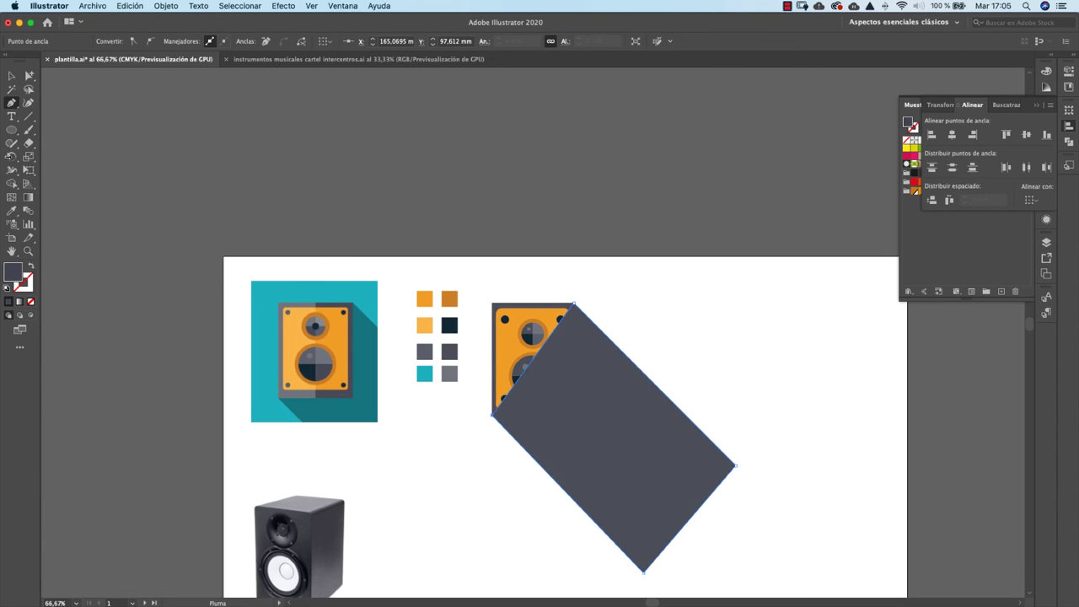
Send the long shadow shape to the back, behind the speaker.
left_click(12, 76)
left_click(648, 281)
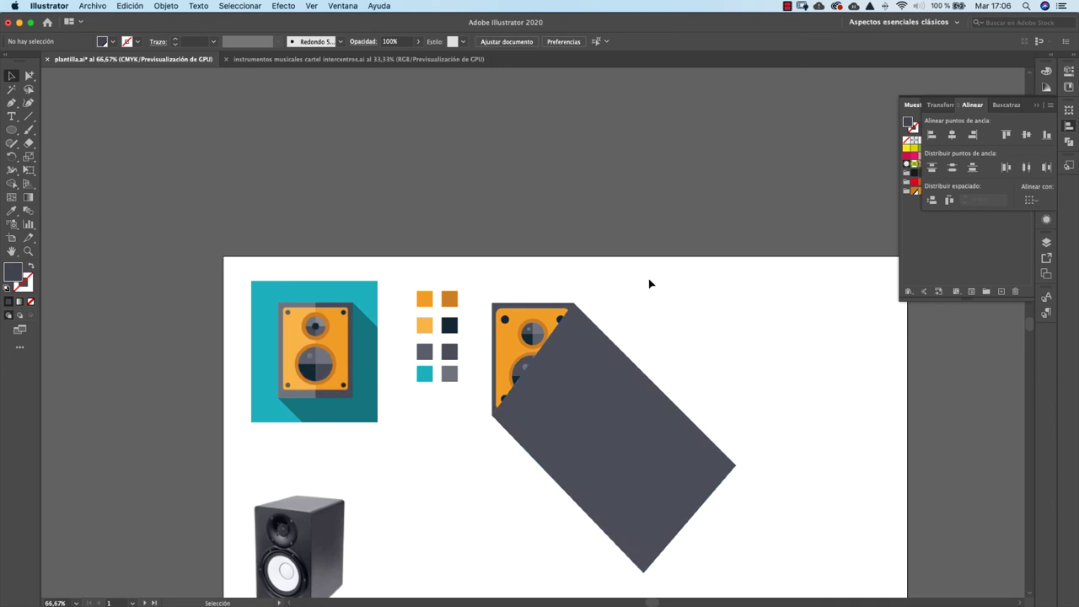
left_click(621, 402)
right_click(621, 402)
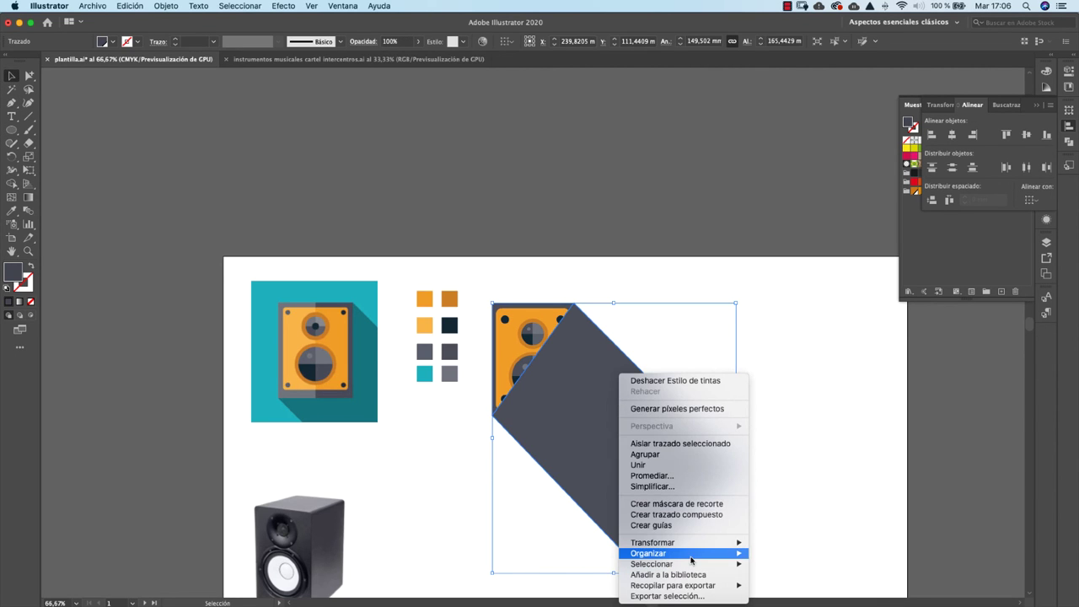
mouse_move(692, 555)
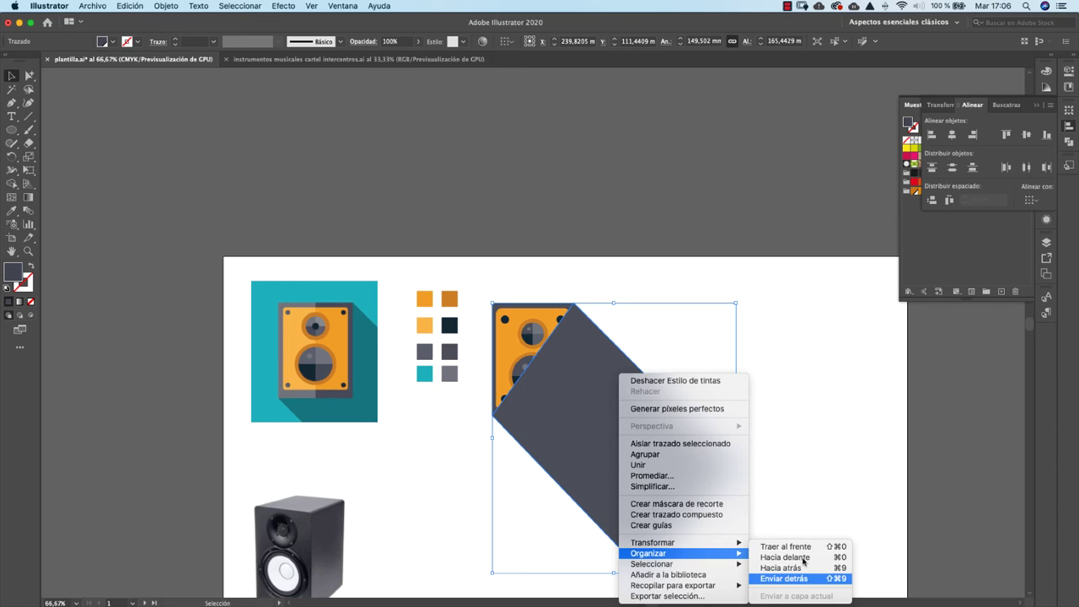
left_click(799, 578)
left_click(759, 359)
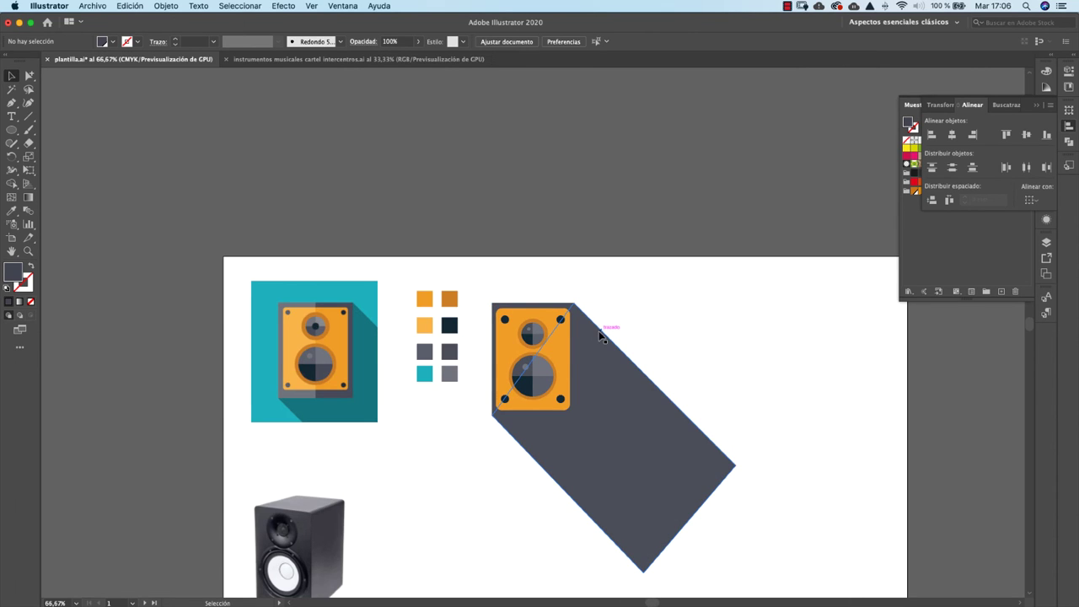
Fill the long shadow shape with the lighter grey swatch from the saved palette colours.
left_click(620, 373)
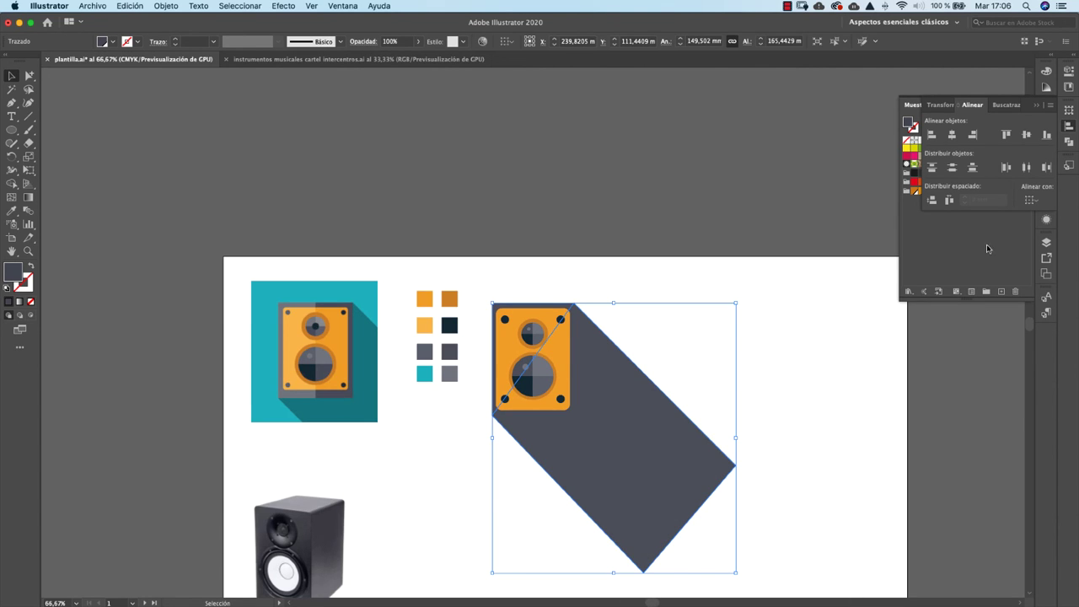
left_click(944, 242)
left_click(960, 192)
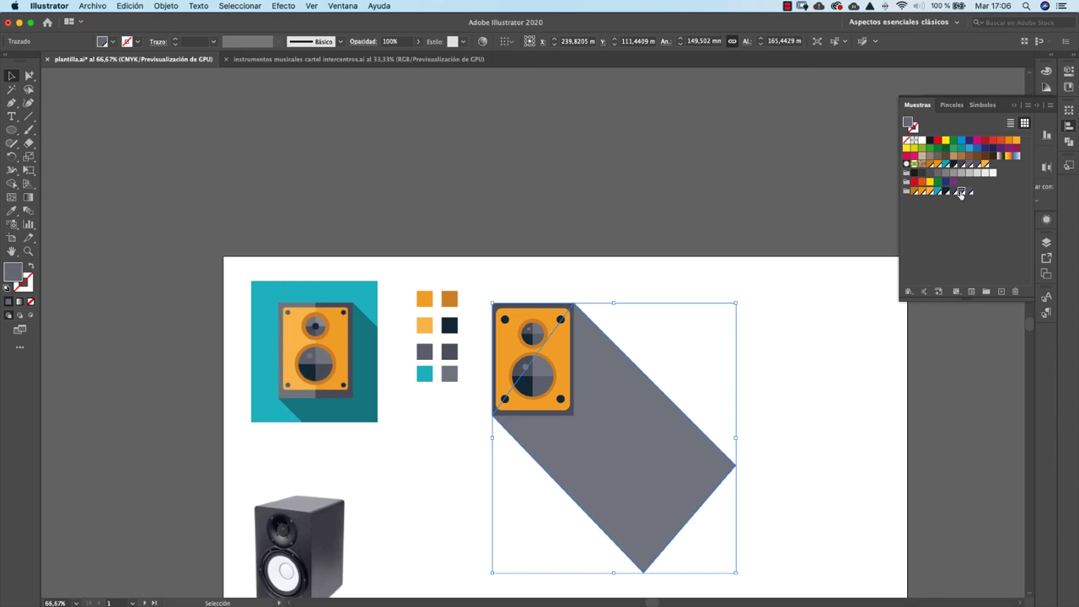
left_click(707, 278)
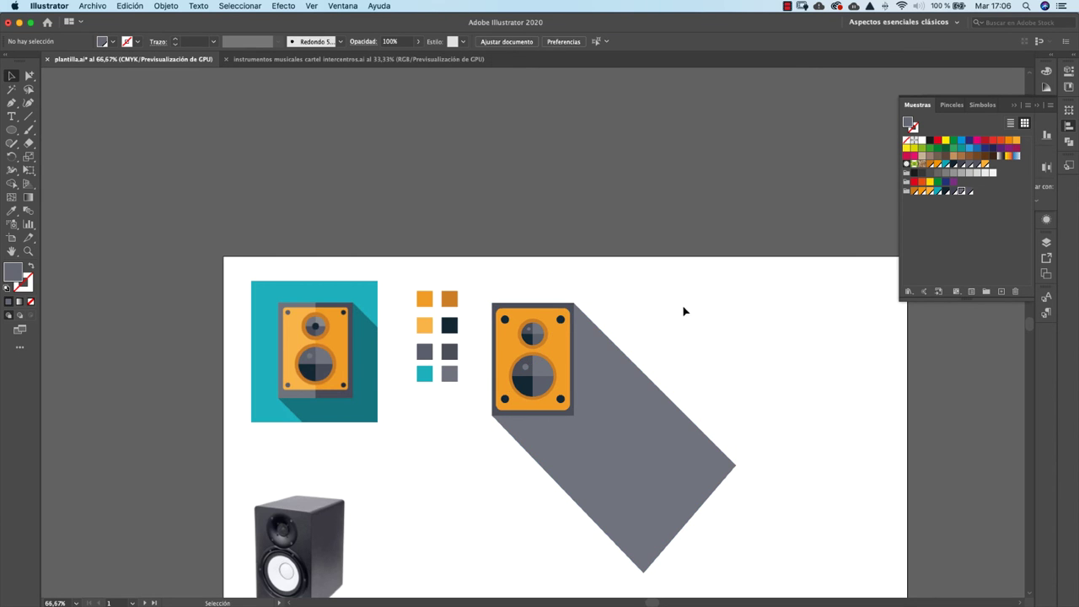
Draw a rectangle of about 197.6 × 144.8 mm below the speaker, overlapping the shadow, and fill it with the teal swatch.
scroll(706, 337, "down", 10)
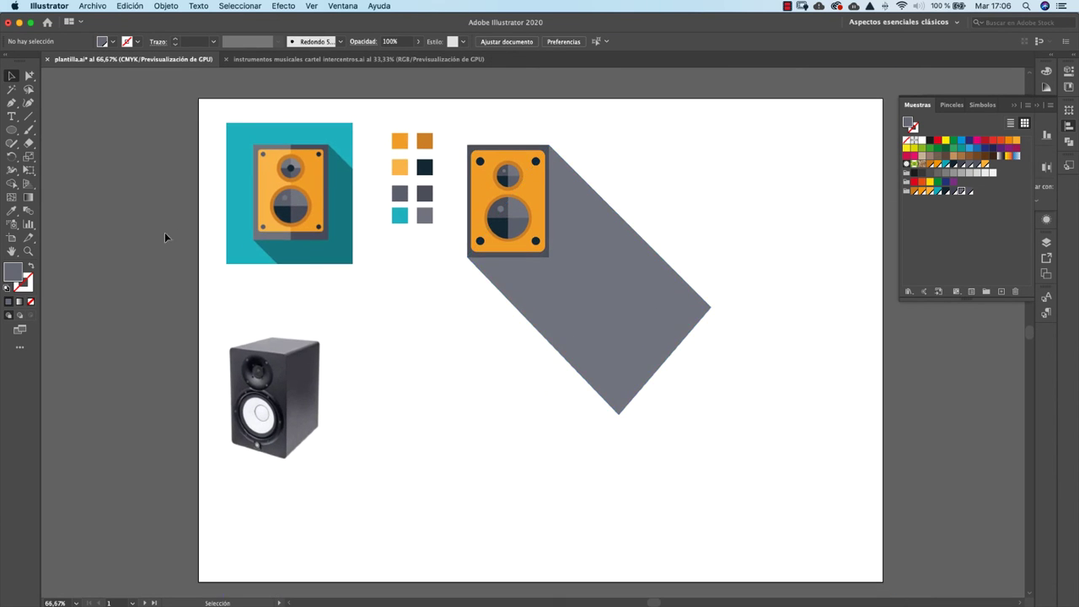
left_click_drag(7, 132, 57, 129)
left_click_drag(381, 301, 704, 536)
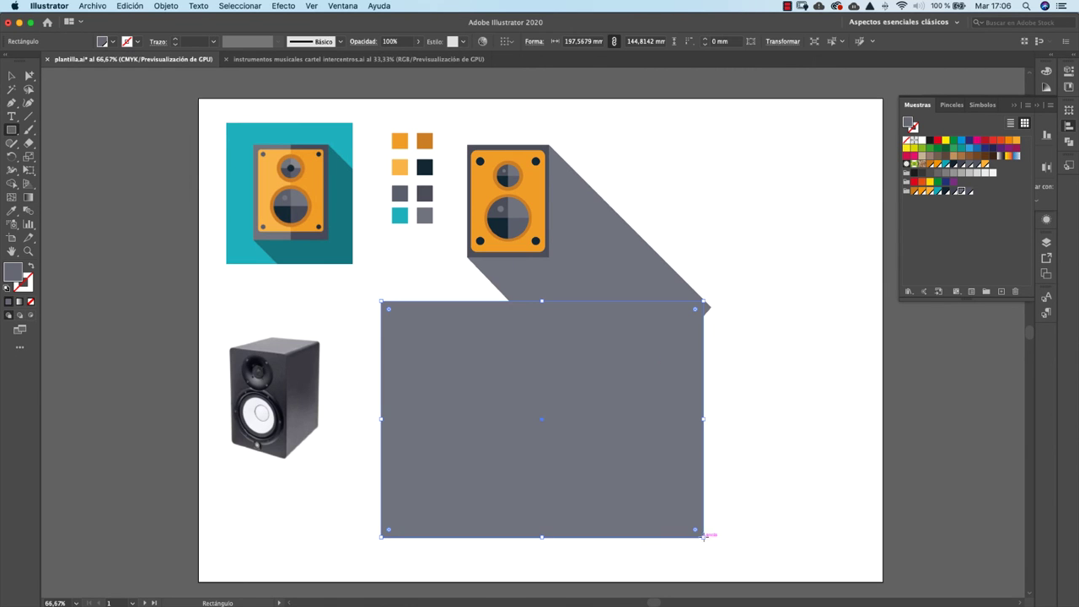
left_click(938, 192)
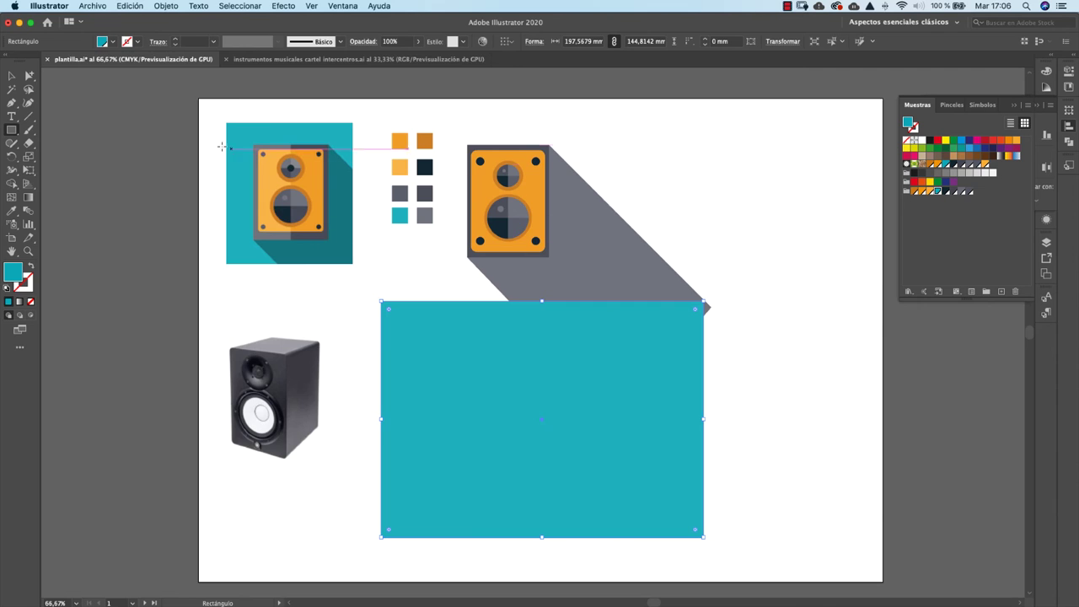
Group all the speaker parts together with the long shadow.
left_click(10, 77)
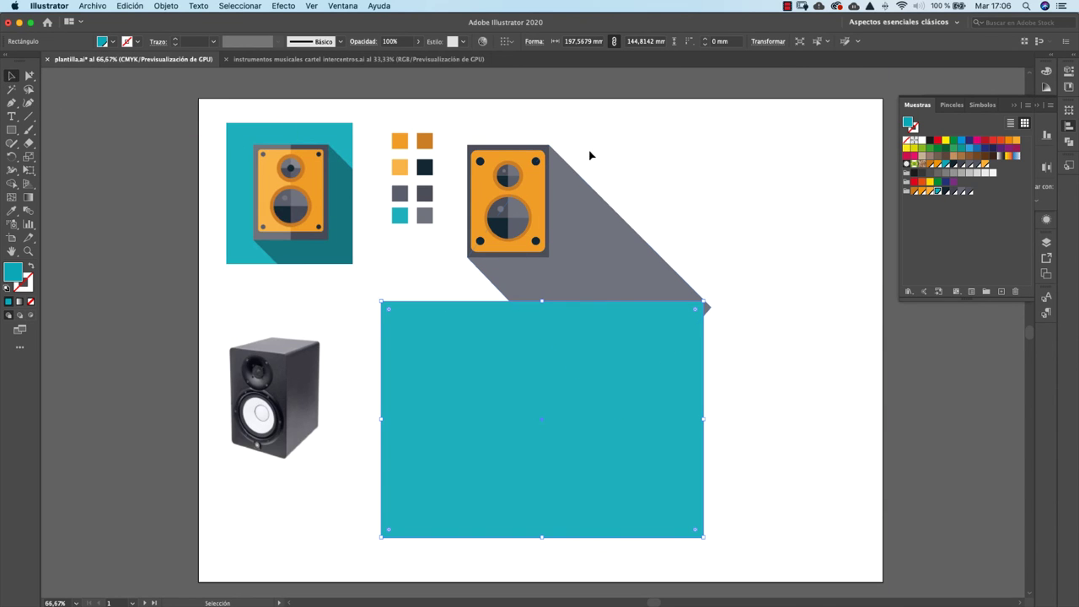
left_click(536, 177)
right_click(520, 184)
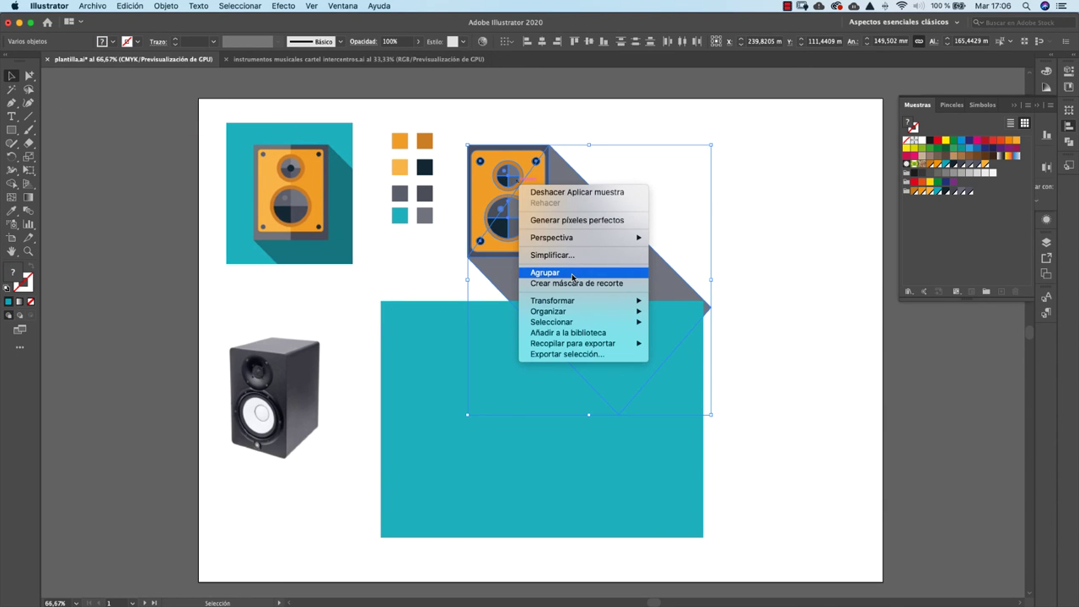
left_click(539, 272)
left_click(711, 182)
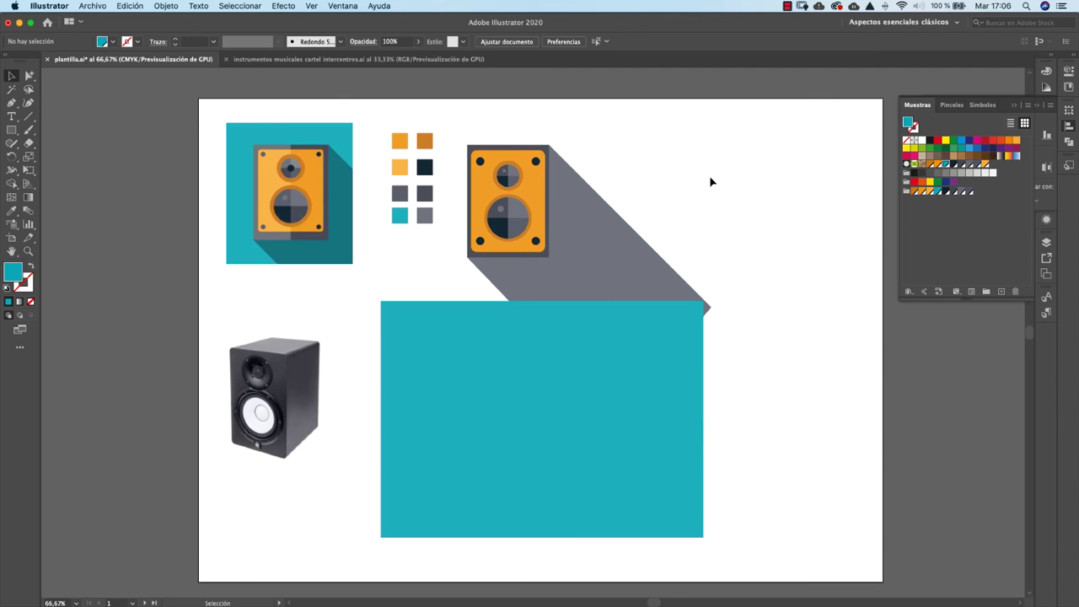
Bring the speaker and shadow group to the front and move it so the speaker sits on the teal rectangle's left half.
left_click(544, 188)
right_click(534, 199)
mouse_move(599, 347)
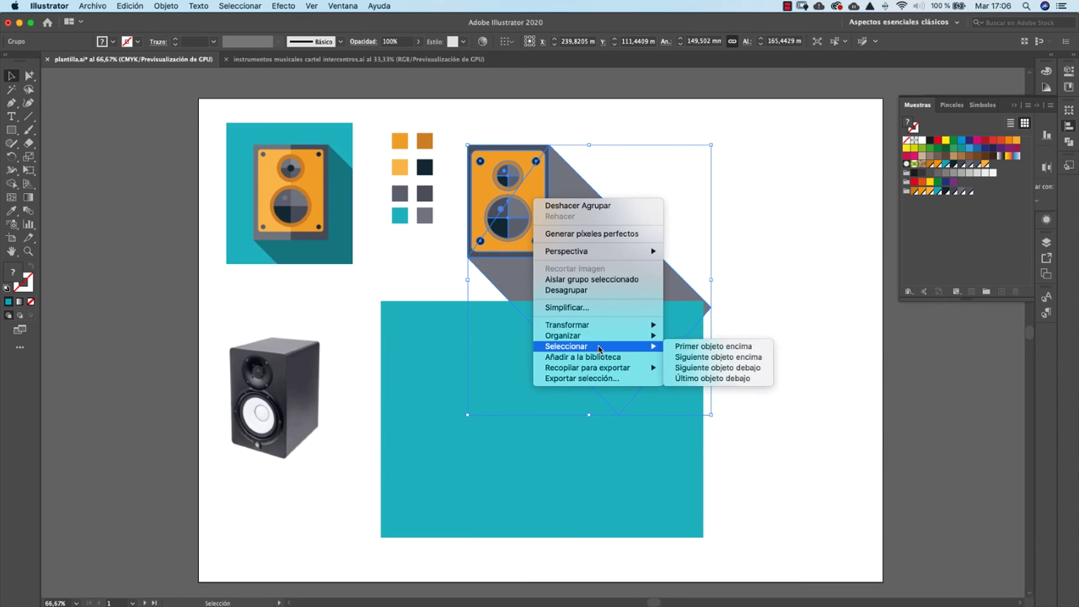
left_click(725, 338)
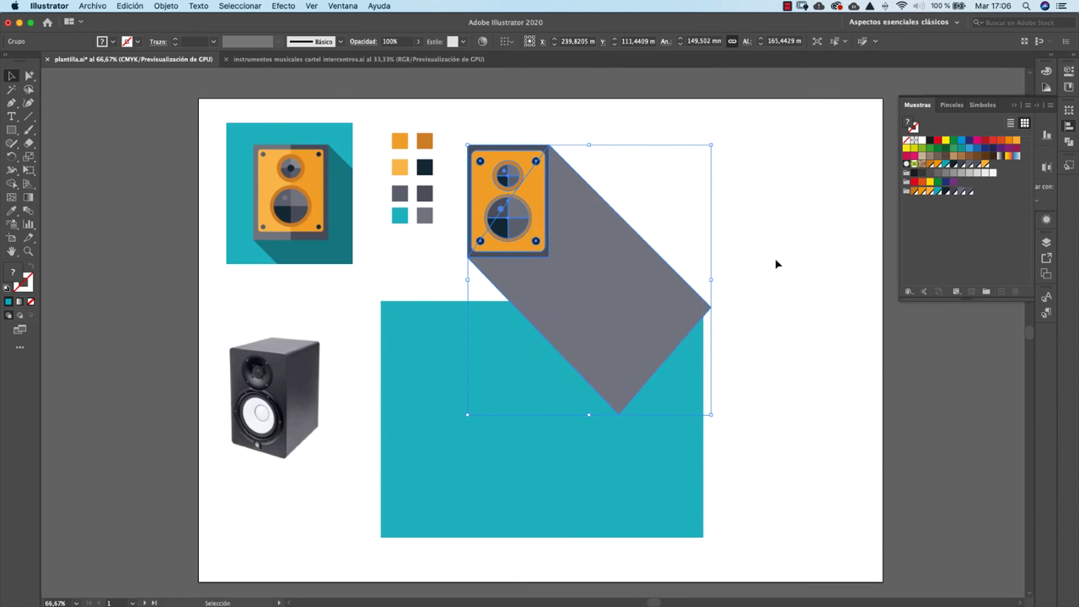
left_click(777, 264)
left_click_drag(512, 198, 506, 394)
left_click(674, 264)
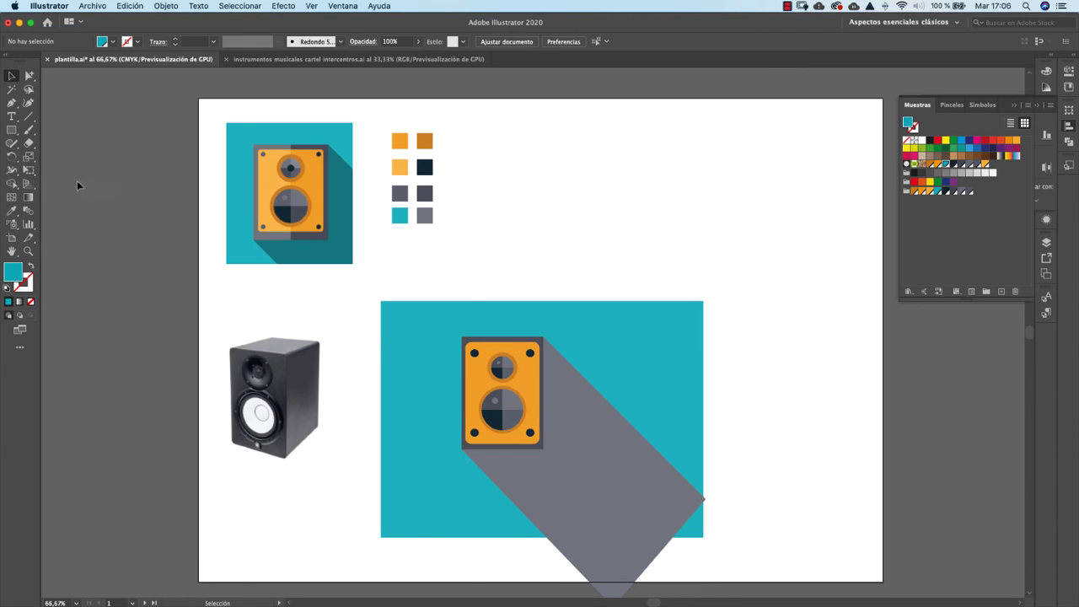
Draw a rectangle of about 135.8 × 107.2 mm around the speaker, with no fill and a red outline.
left_click(10, 131)
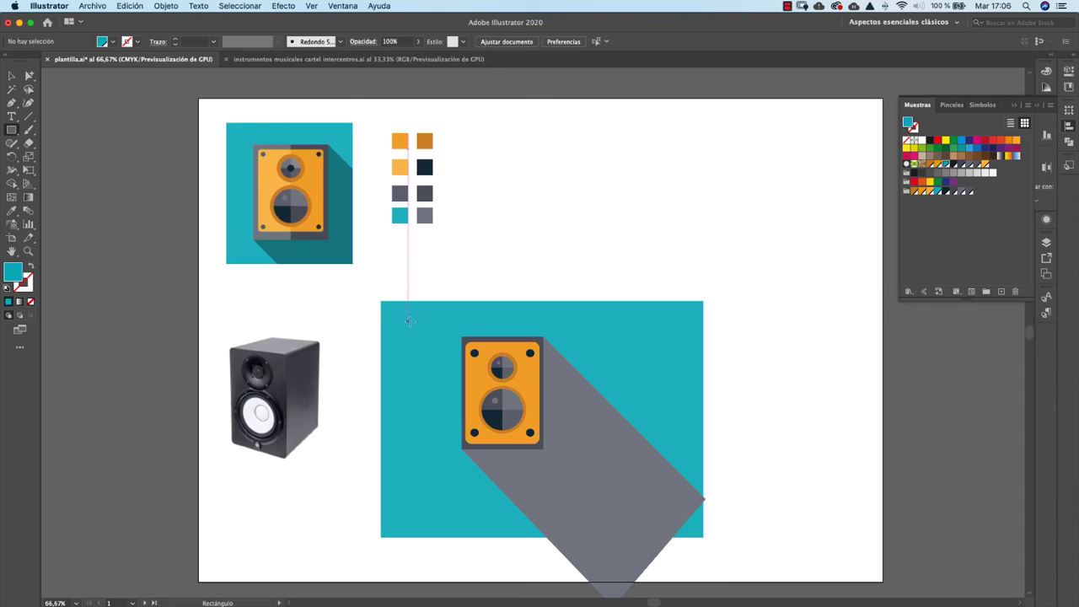
left_click_drag(411, 318, 633, 496)
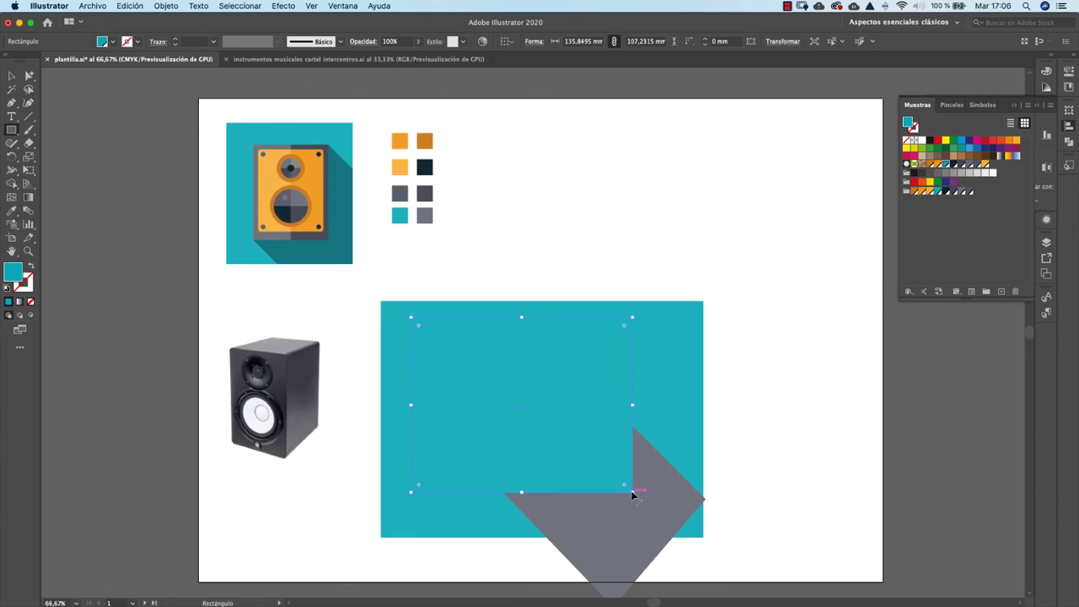
left_click(32, 267)
left_click(138, 42)
left_click(100, 62)
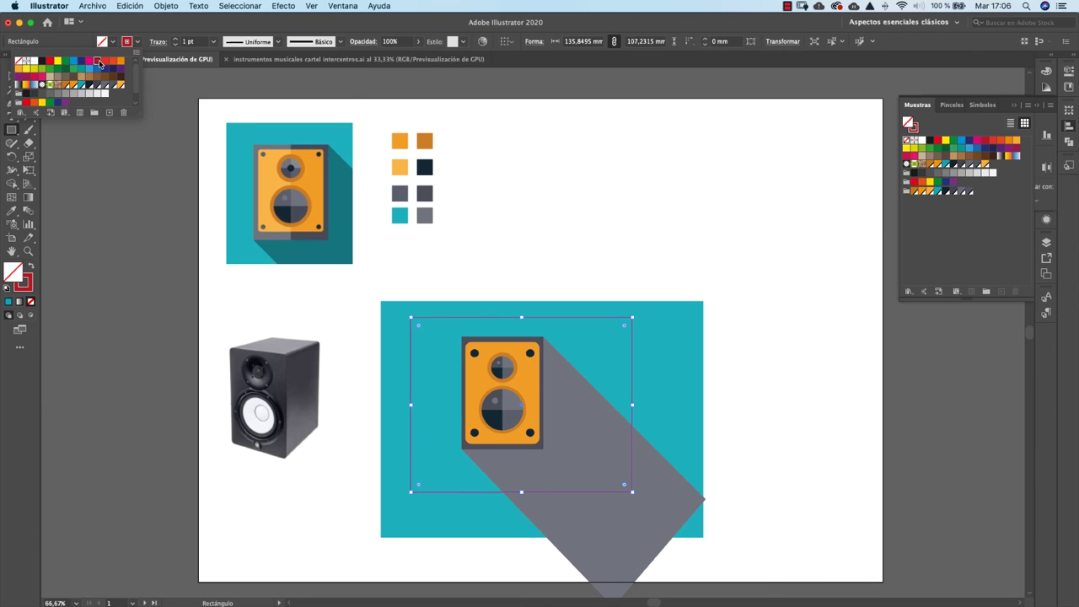
left_click(549, 227)
left_click(574, 236)
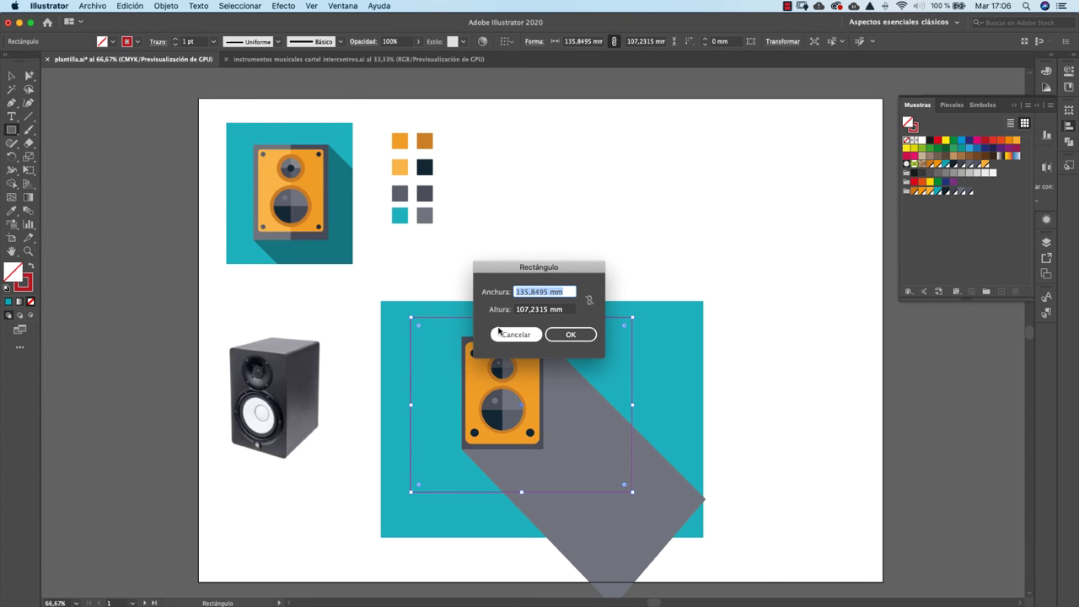
left_click(505, 335)
Shift the red frame slightly up and to the left so it surrounds the speaker inside the teal rectangle.
left_click(11, 76)
left_click(582, 250)
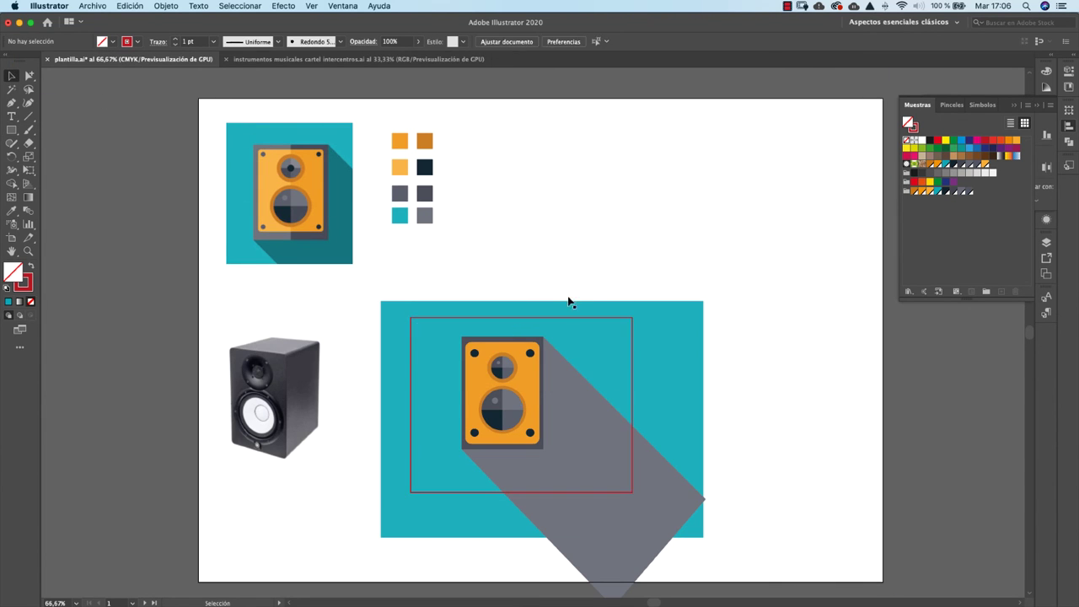
left_click_drag(569, 319, 561, 311)
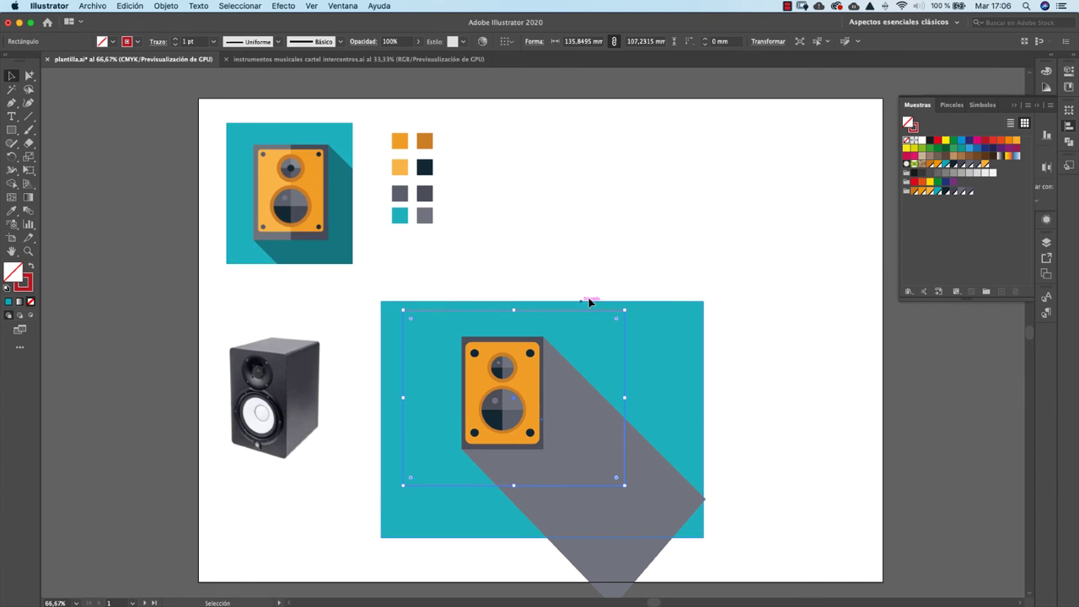
left_click(626, 264)
Crop the speaker and shadow group and the teal rectangle to the red frame with a clipping mask.
left_click(571, 385)
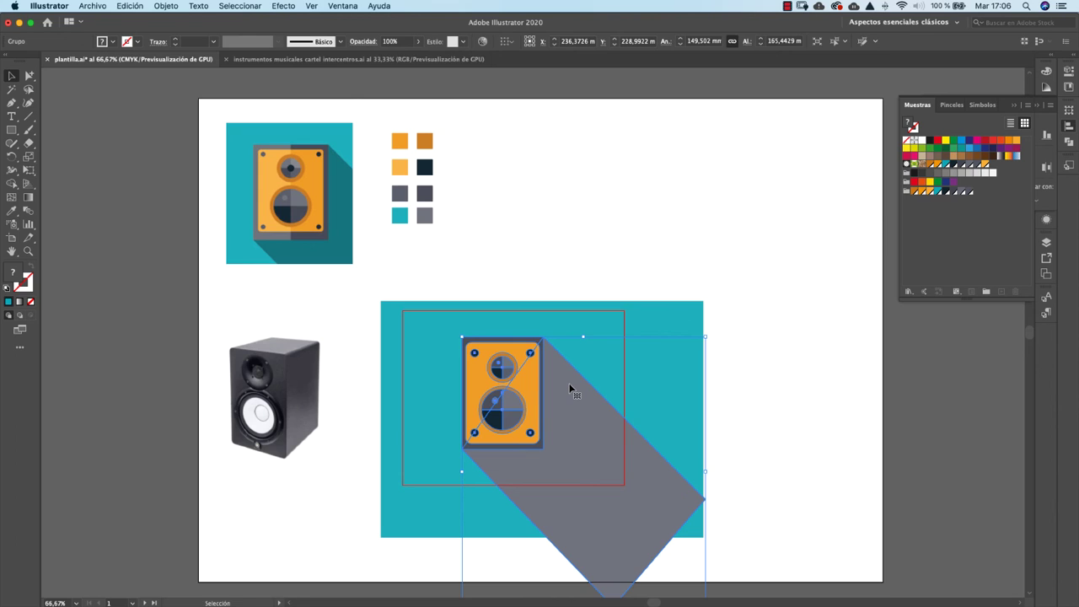
left_click(661, 324, "shift")
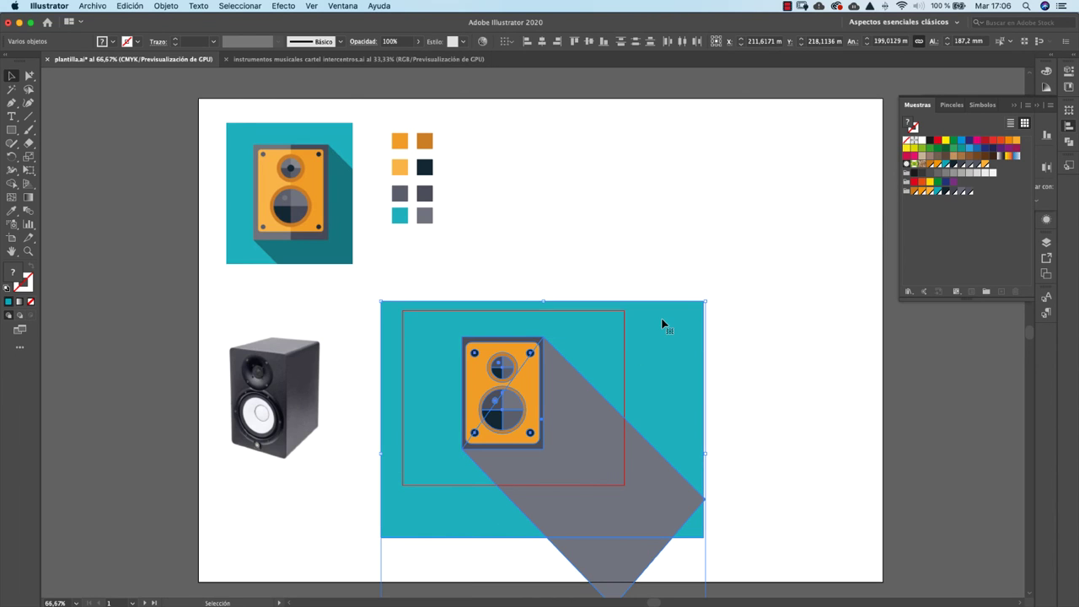
right_click(662, 322)
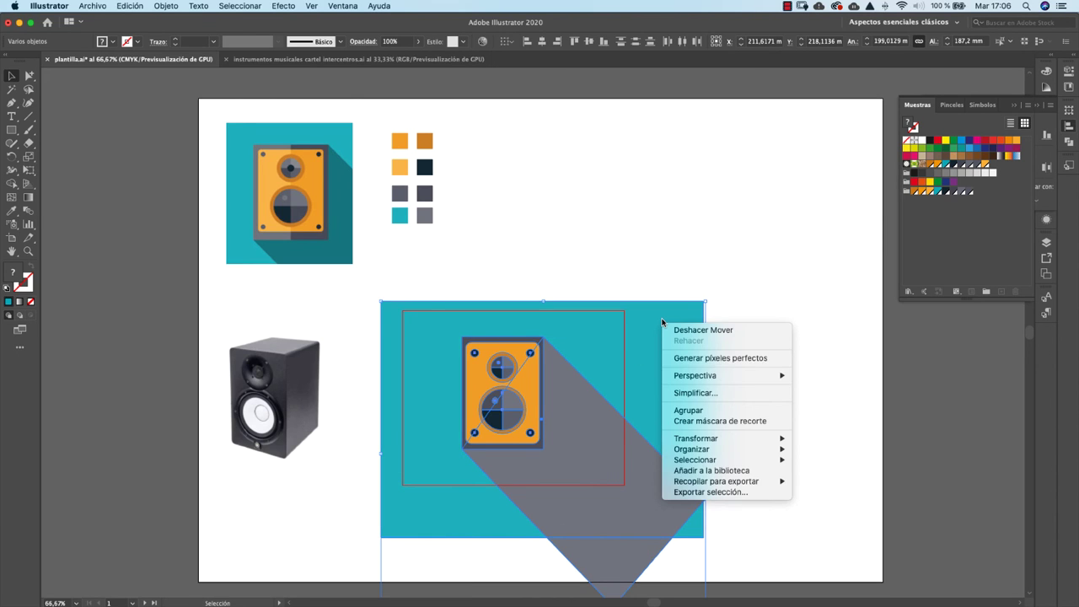
left_click(642, 20)
left_click(166, 8)
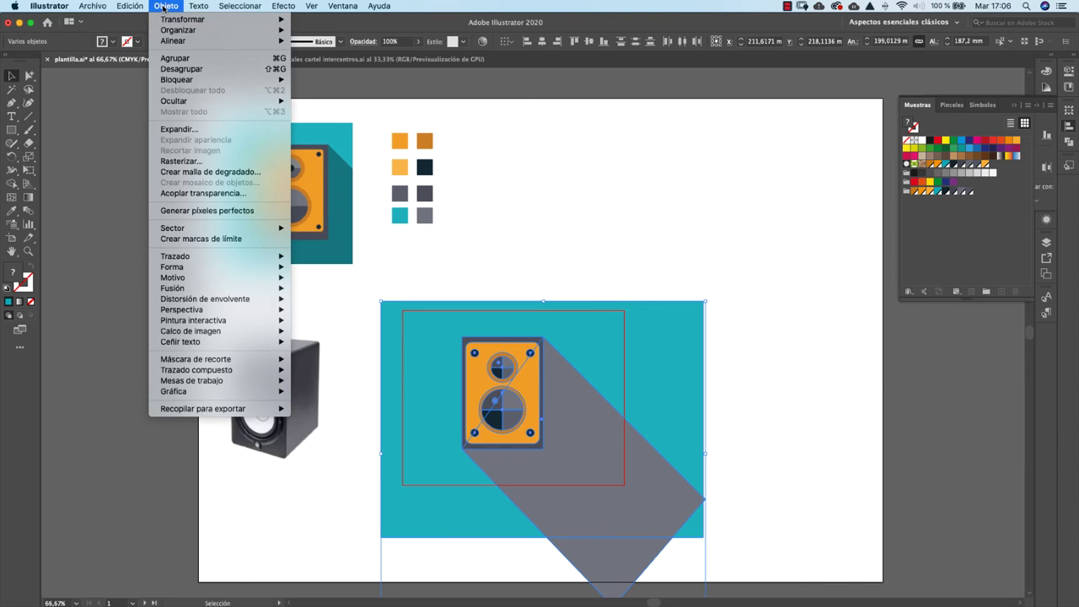
left_click(176, 64)
left_click(612, 265)
left_click(509, 406)
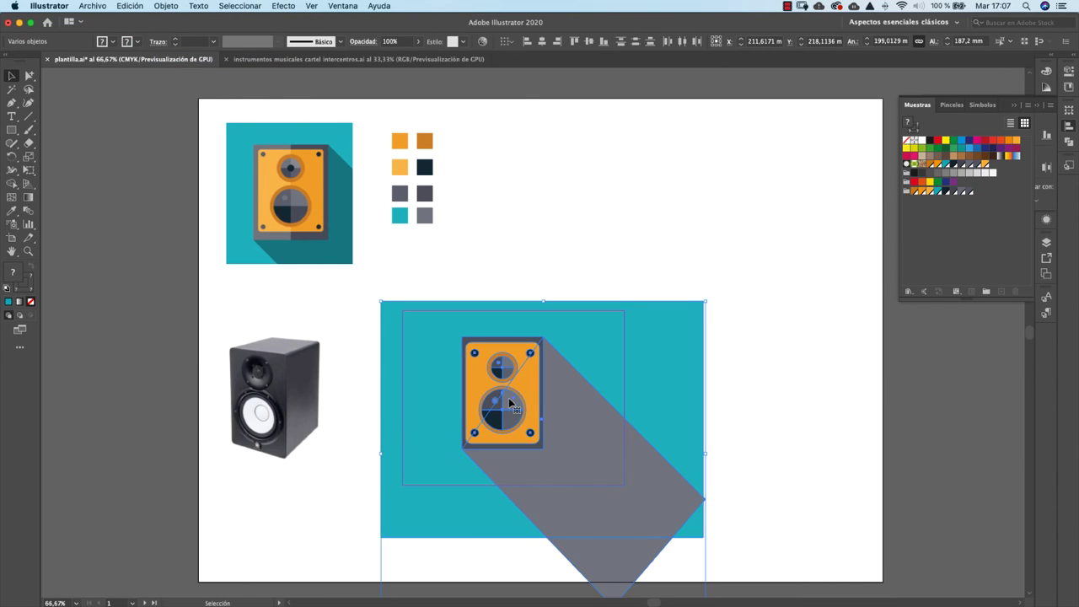
right_click(509, 404)
left_click(568, 501)
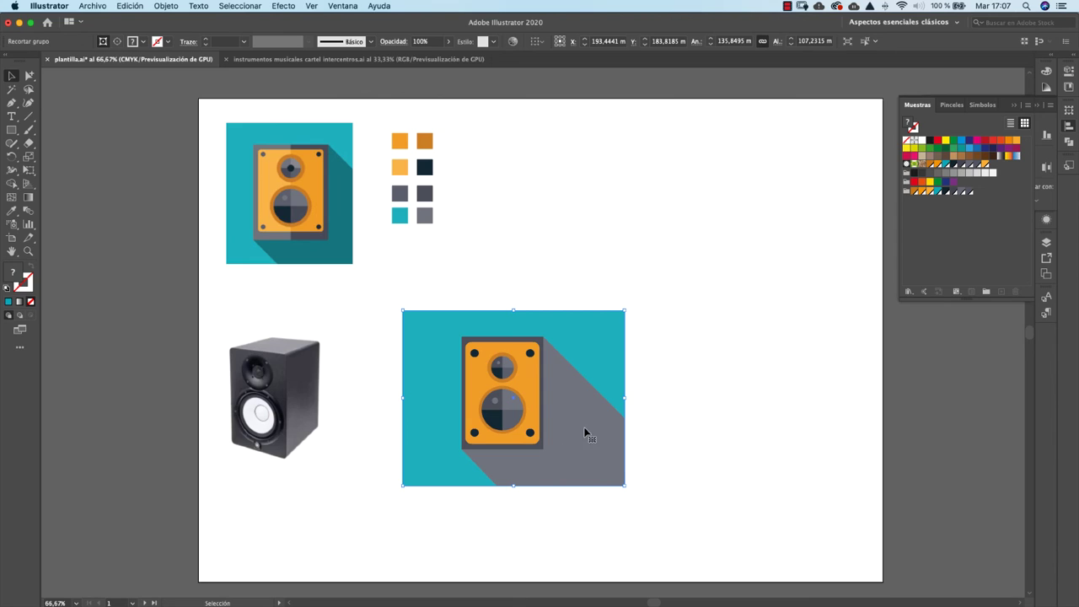
left_click(28, 78)
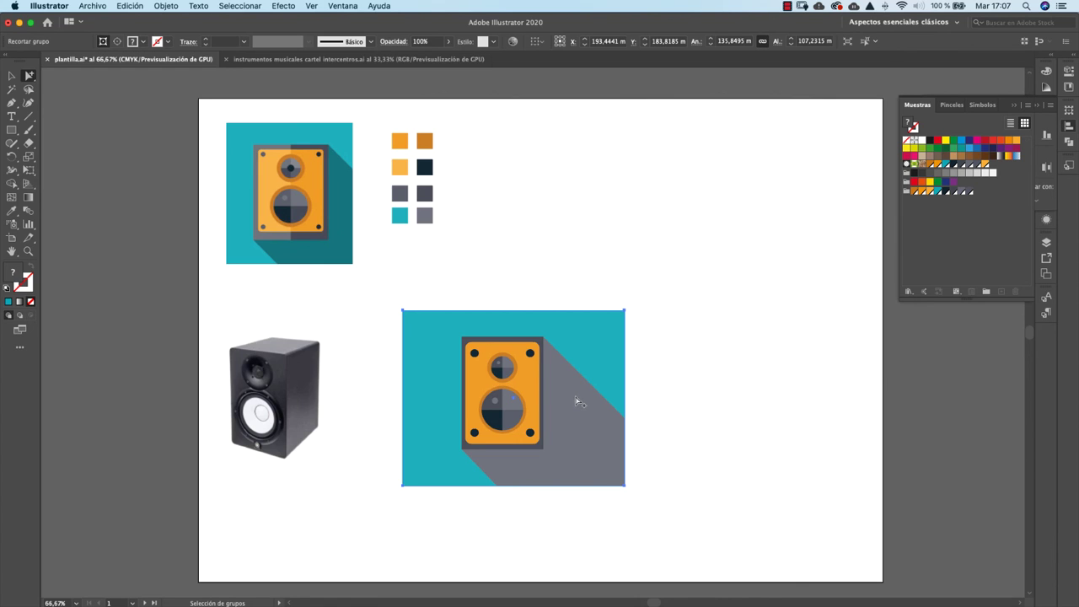
left_click(12, 76)
left_click(559, 236)
left_click(577, 381)
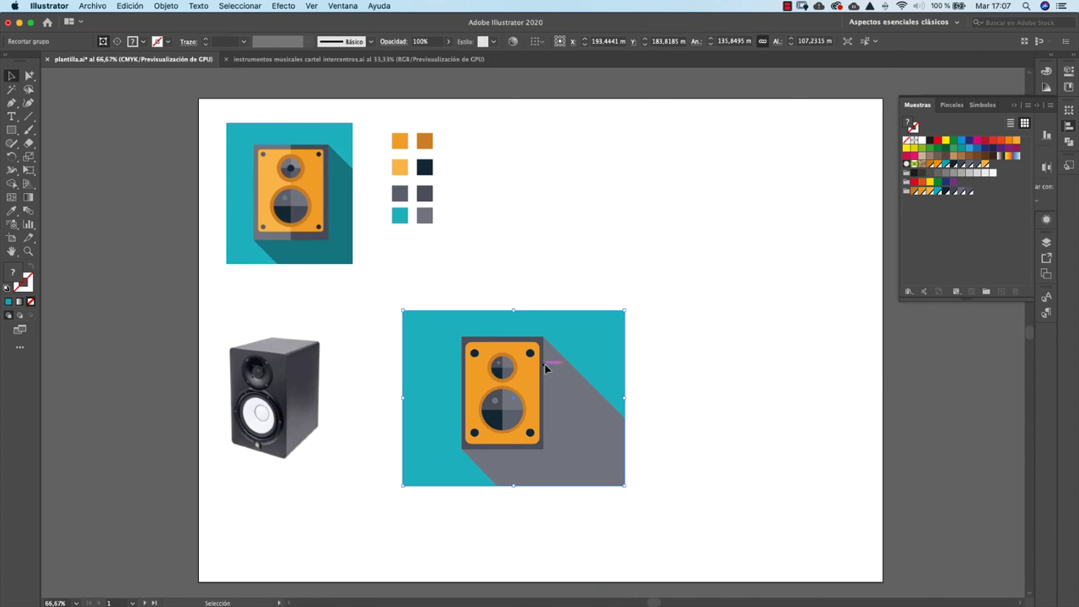
left_click(29, 75)
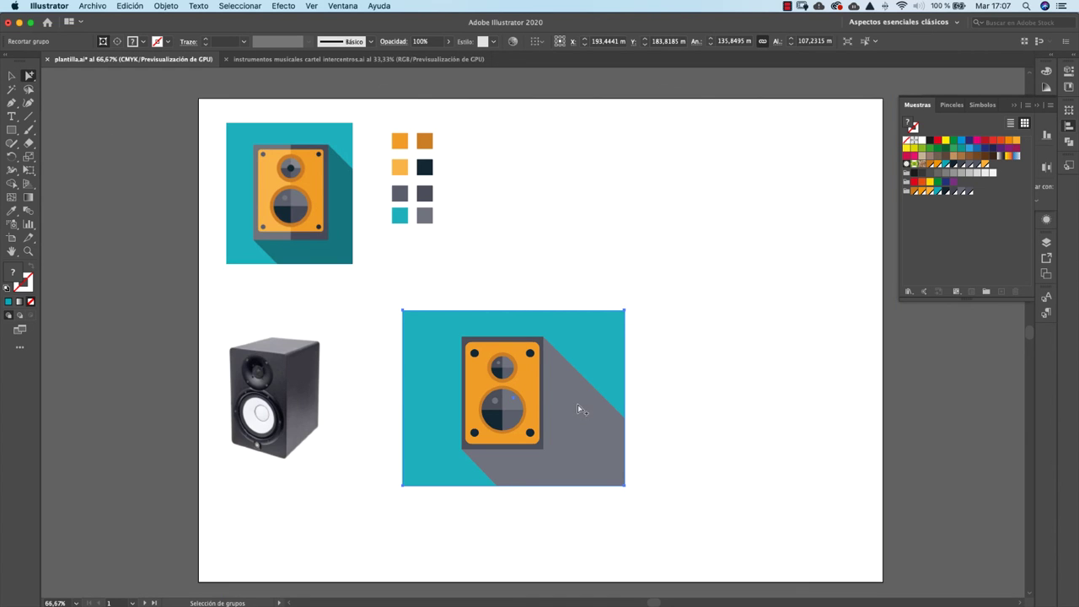
left_click(12, 76)
left_click(544, 241)
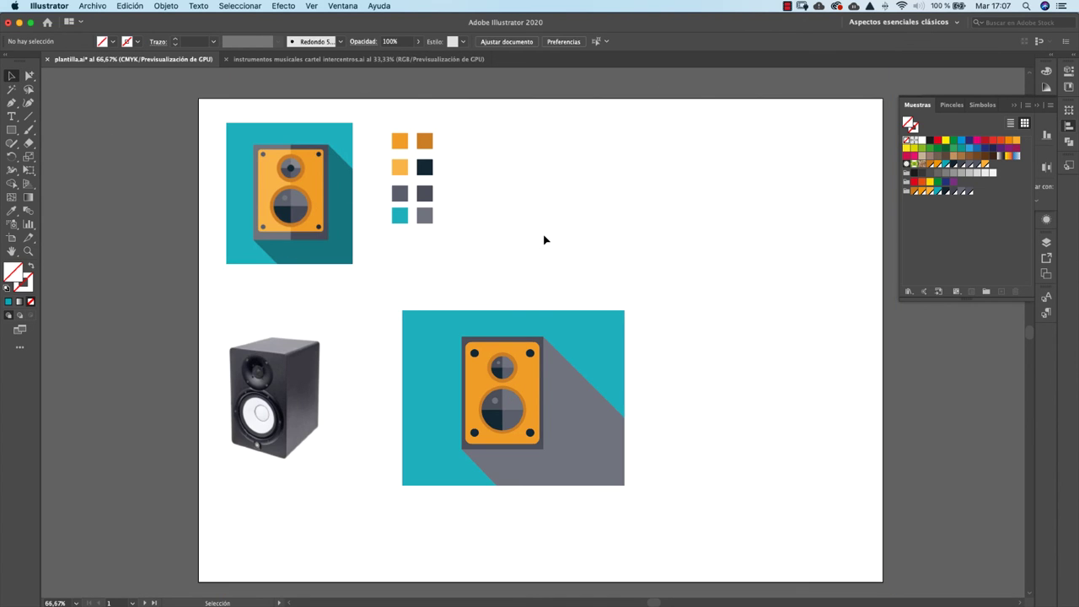
Isolate the speaker group inside the clipped artwork and set only the long shadow's blending mode to Multiply (Multiplicar).
left_click(586, 416)
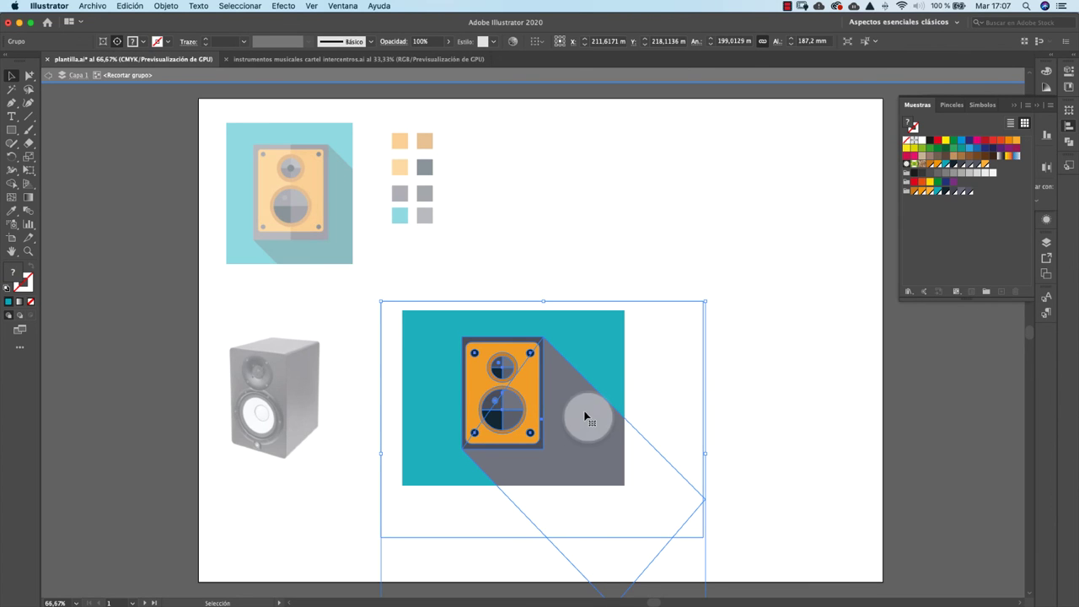
double_click(586, 416)
left_click(586, 416)
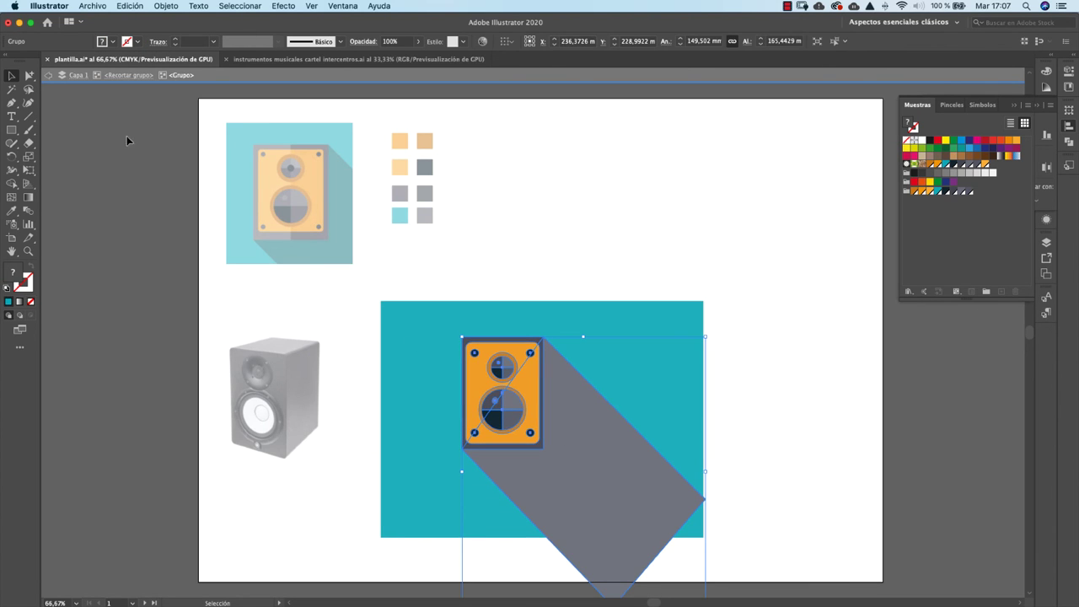
left_click(29, 75)
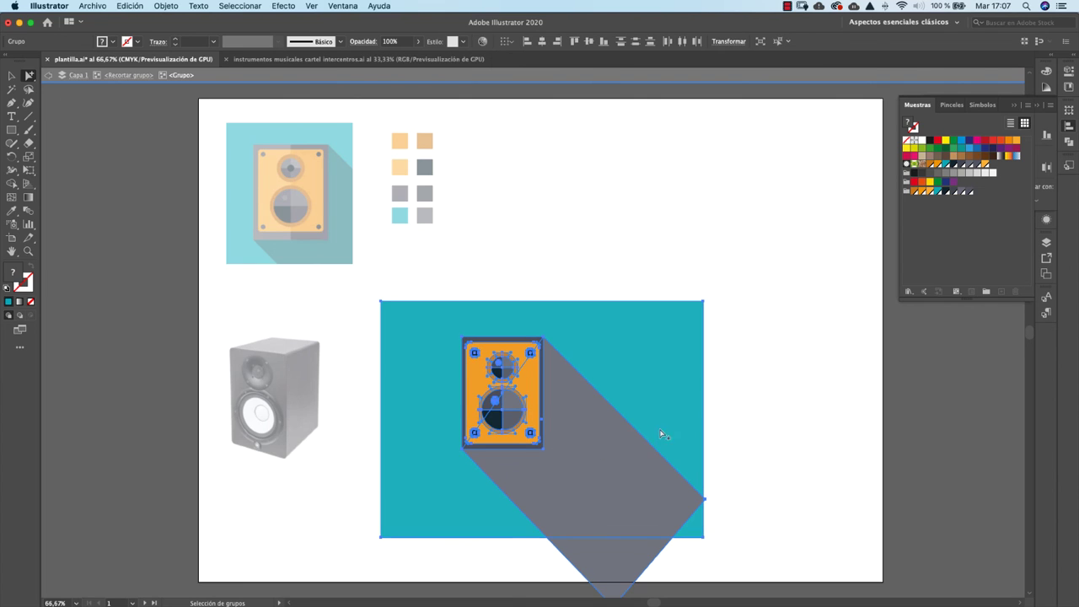
left_click(732, 414)
left_click(627, 476)
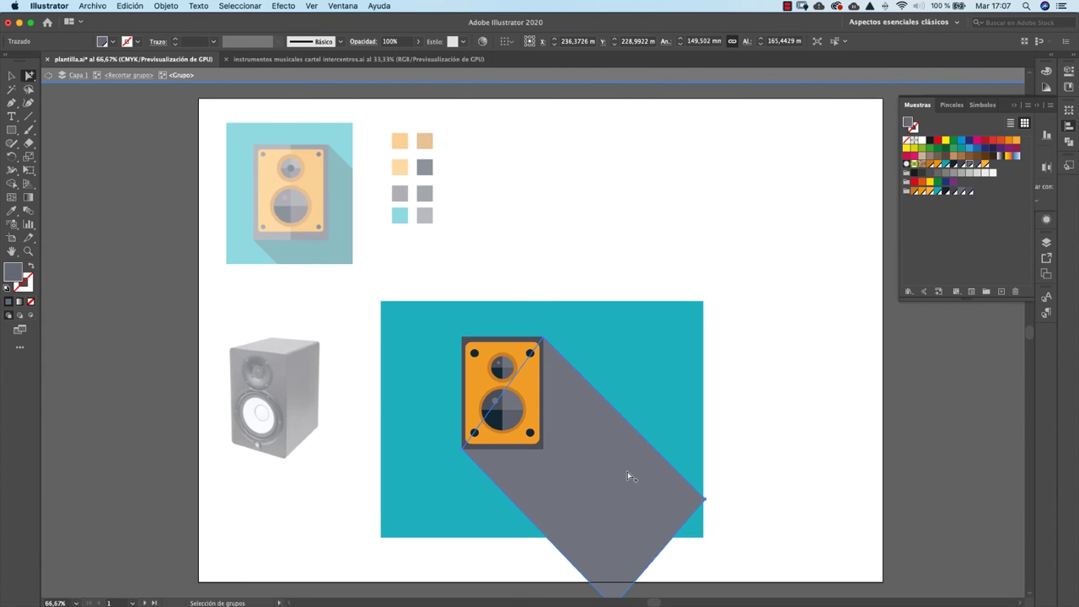
left_click(363, 41)
left_click(253, 61)
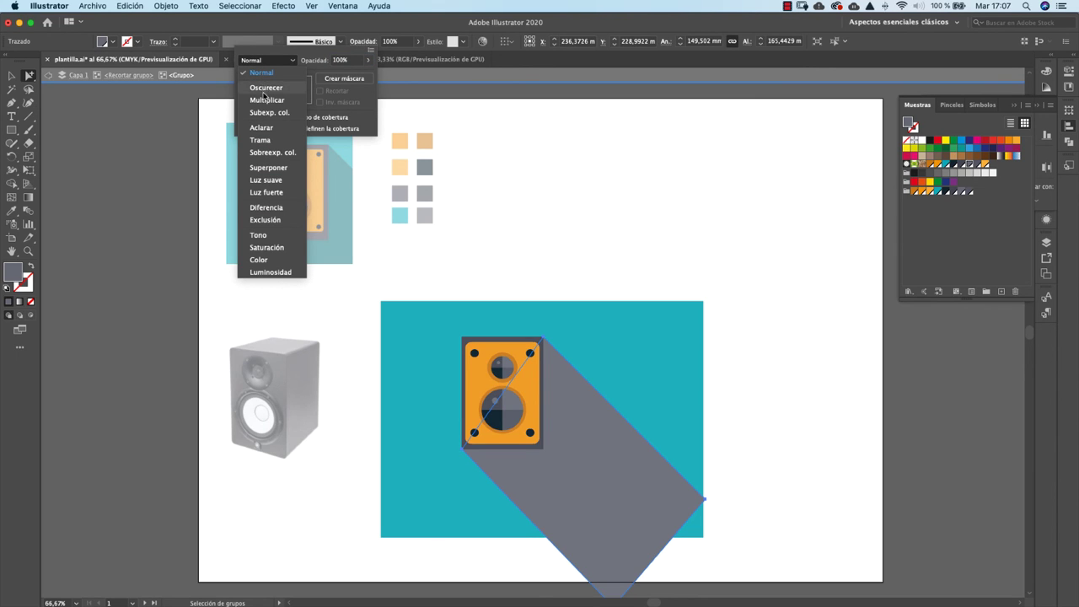
left_click(265, 100)
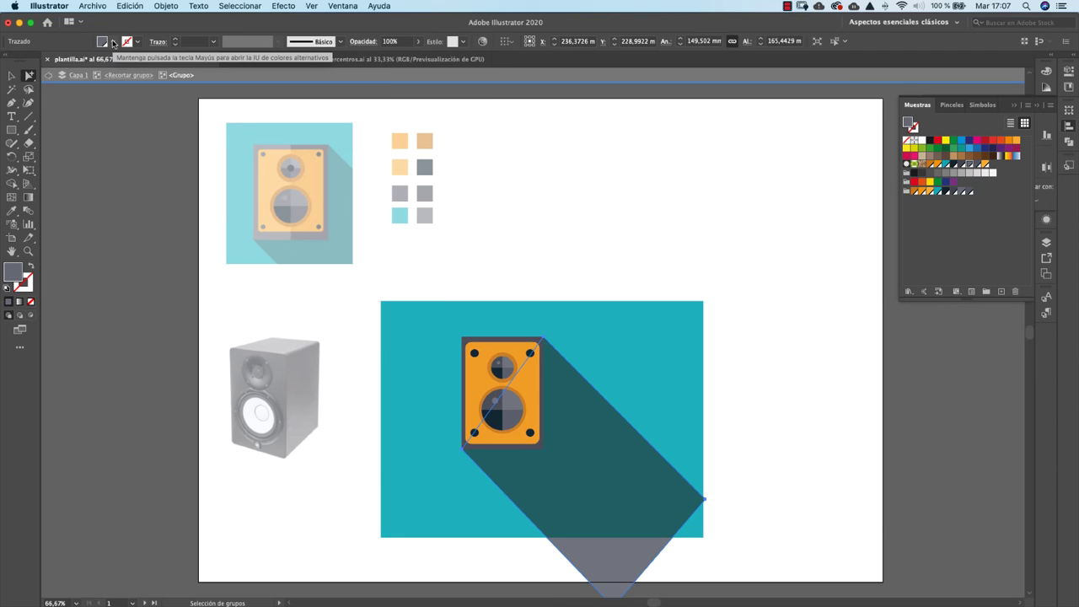
Fill the long shadow with the neutral grey swatch one step lighter than K=50, and leave isolation mode.
left_click(112, 42)
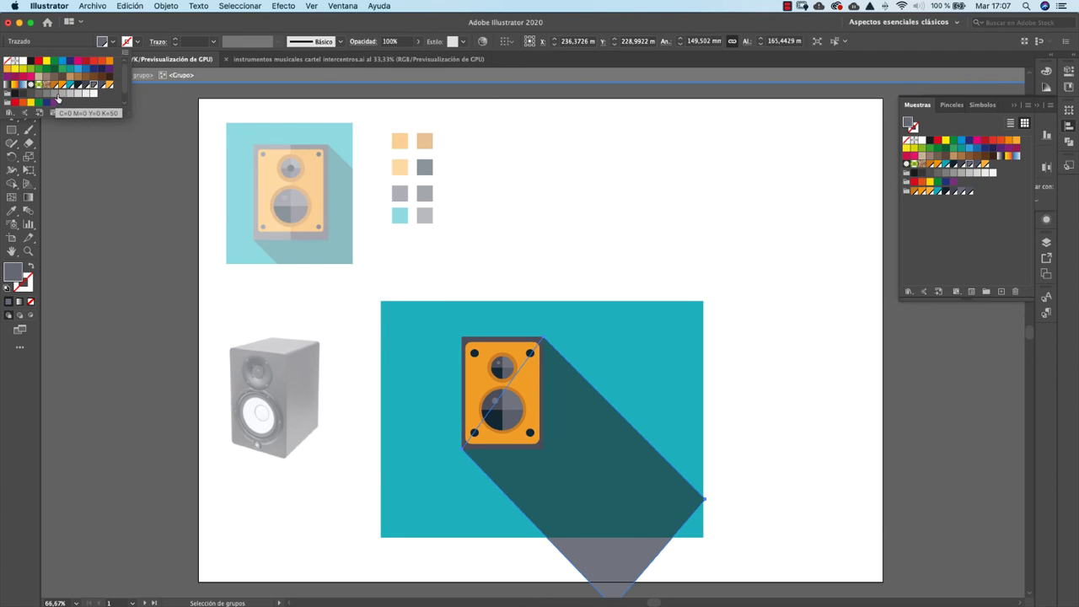
left_click(69, 95)
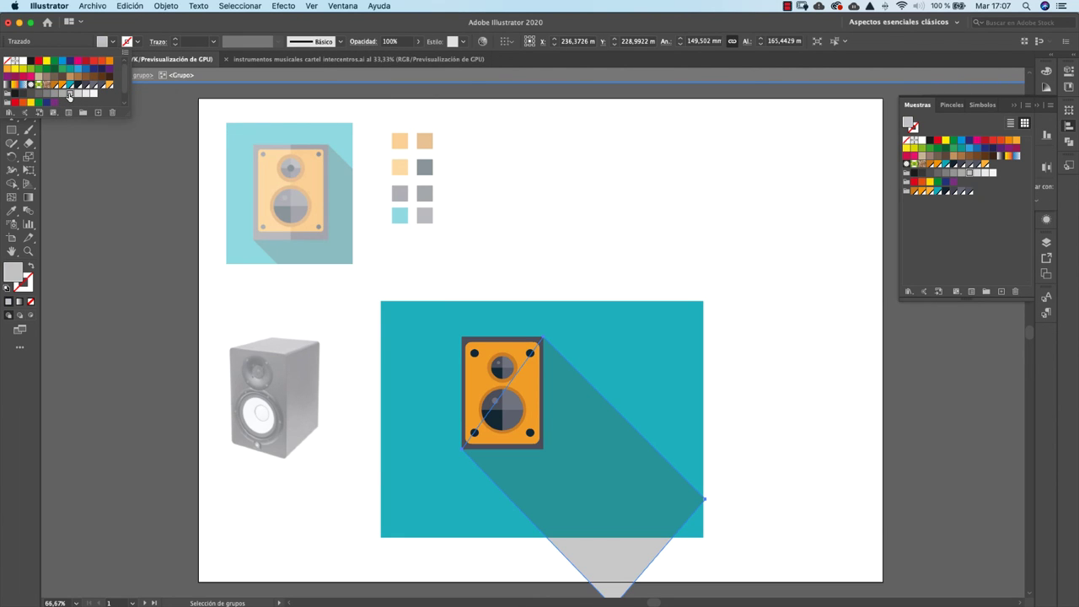
left_click(63, 96)
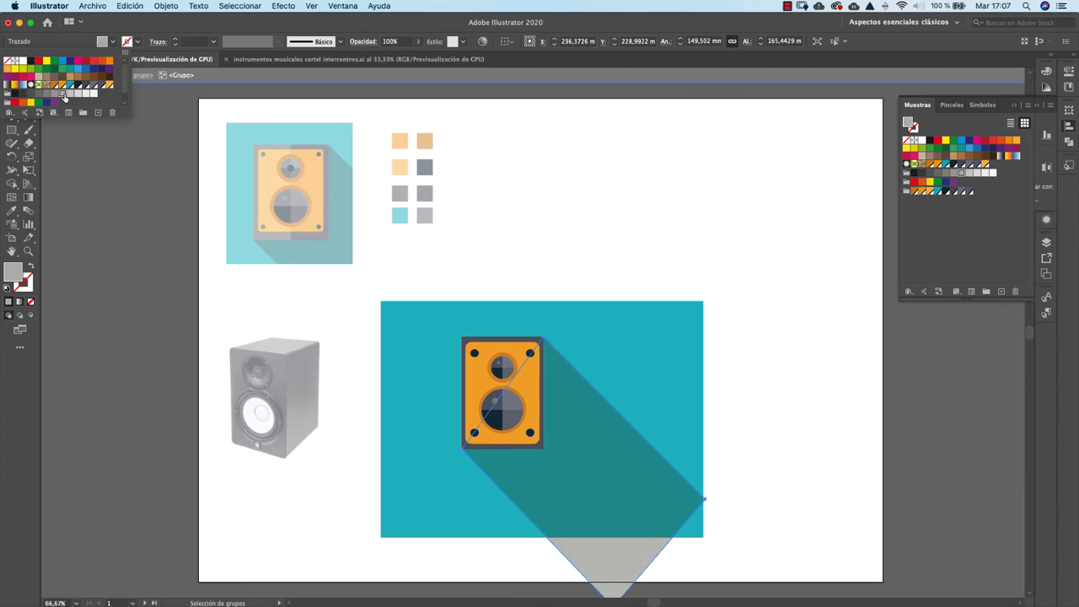
key("Escape")
key("v")
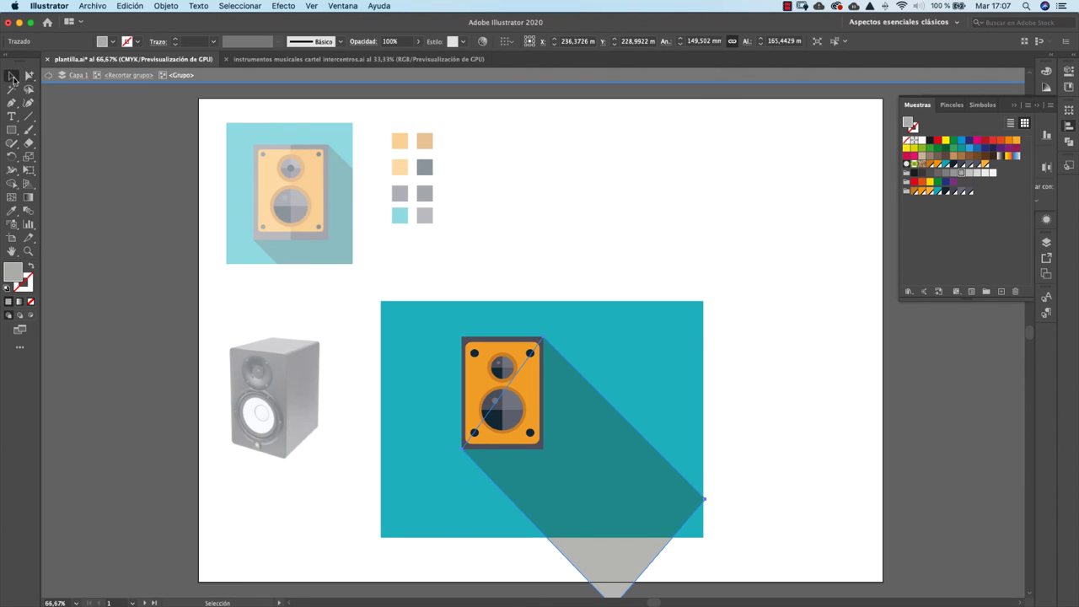
double_click(551, 200)
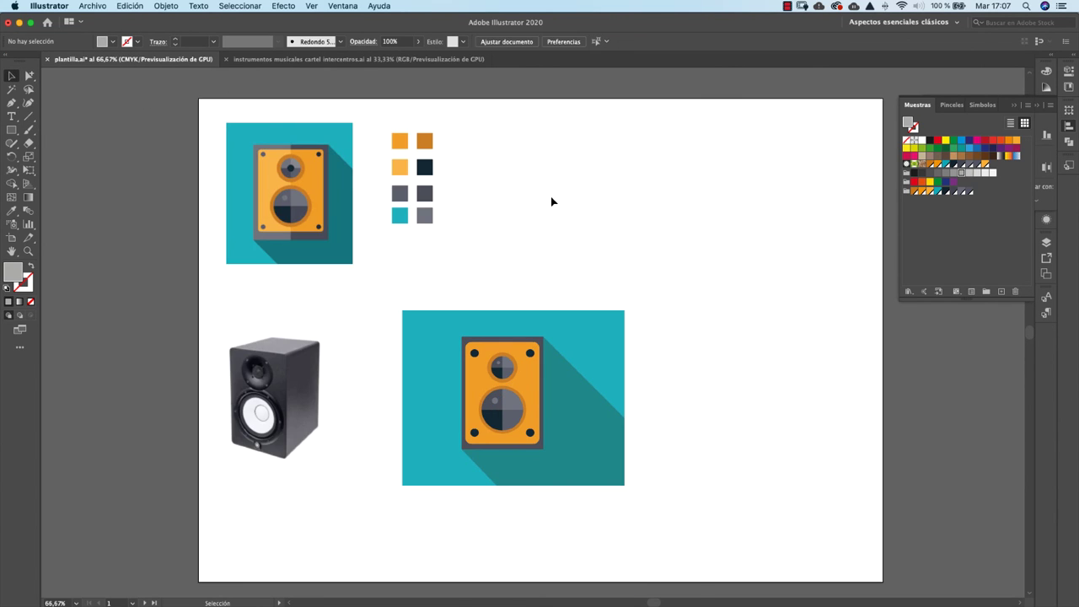